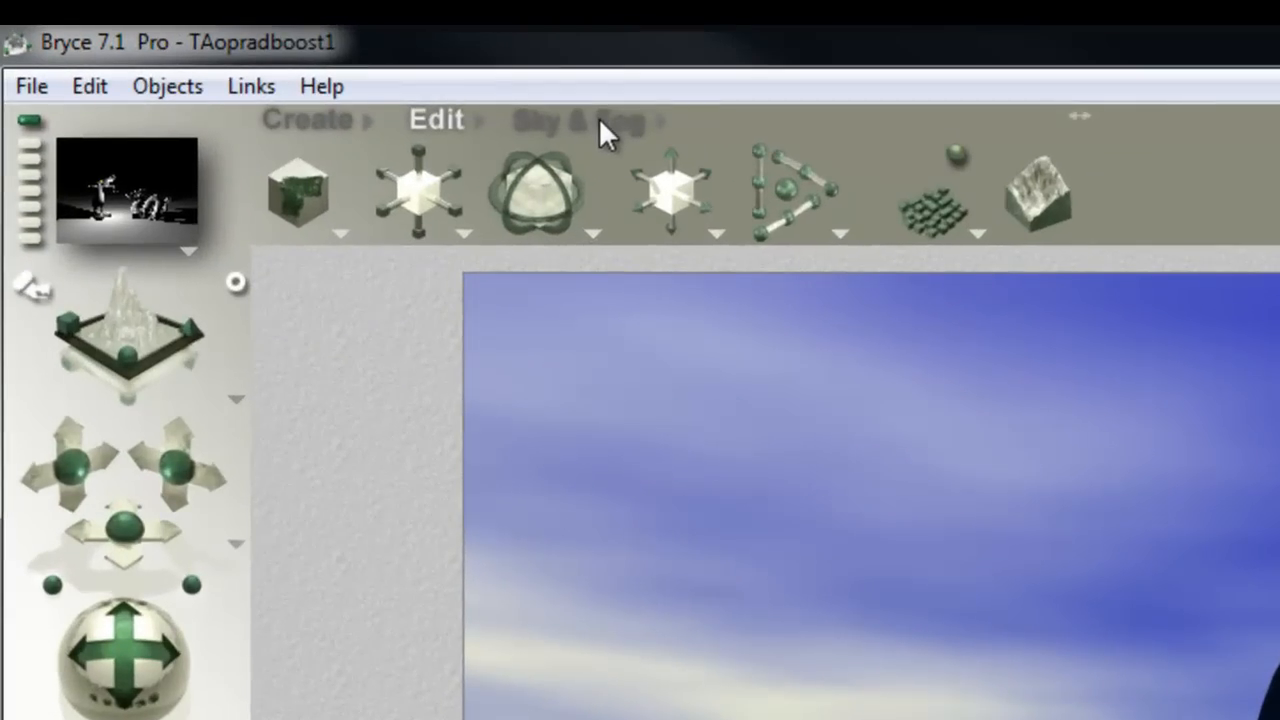
Step: Turn off the sky's atmosphere and set the background colour to black
left_click(600, 123)
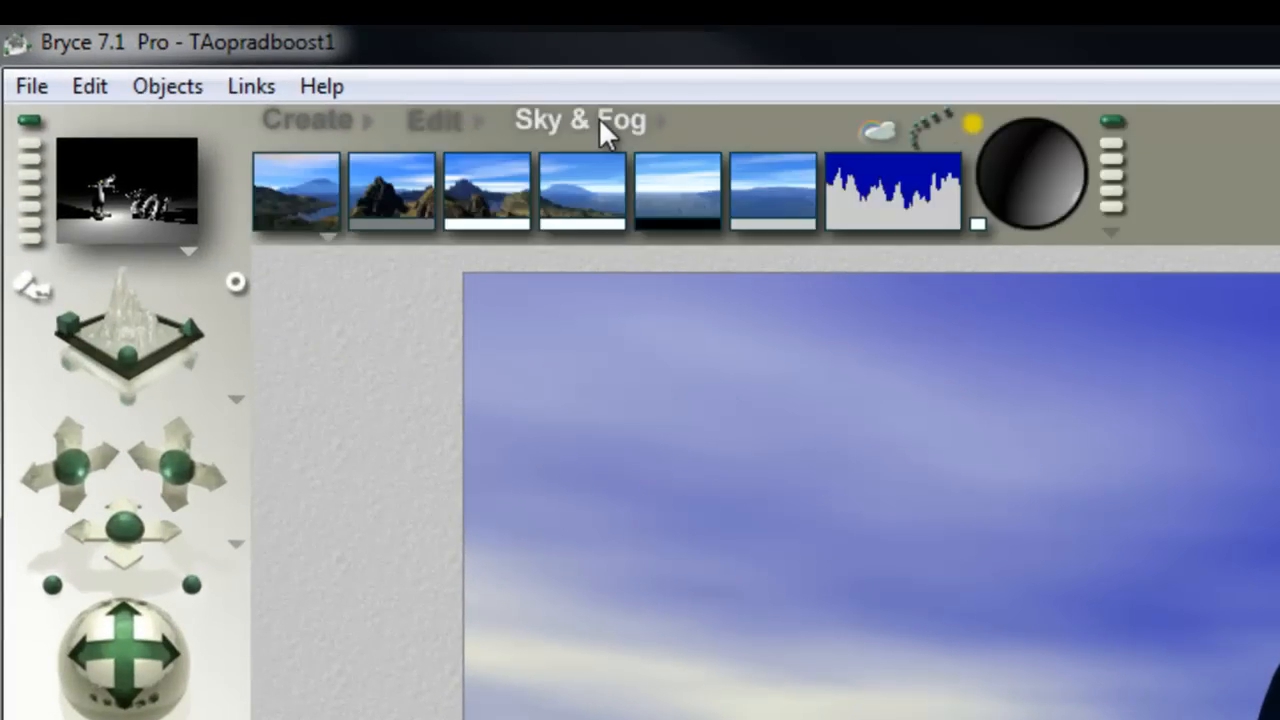
left_click(327, 239)
left_click(410, 363)
left_click_drag(309, 228, 660, 220)
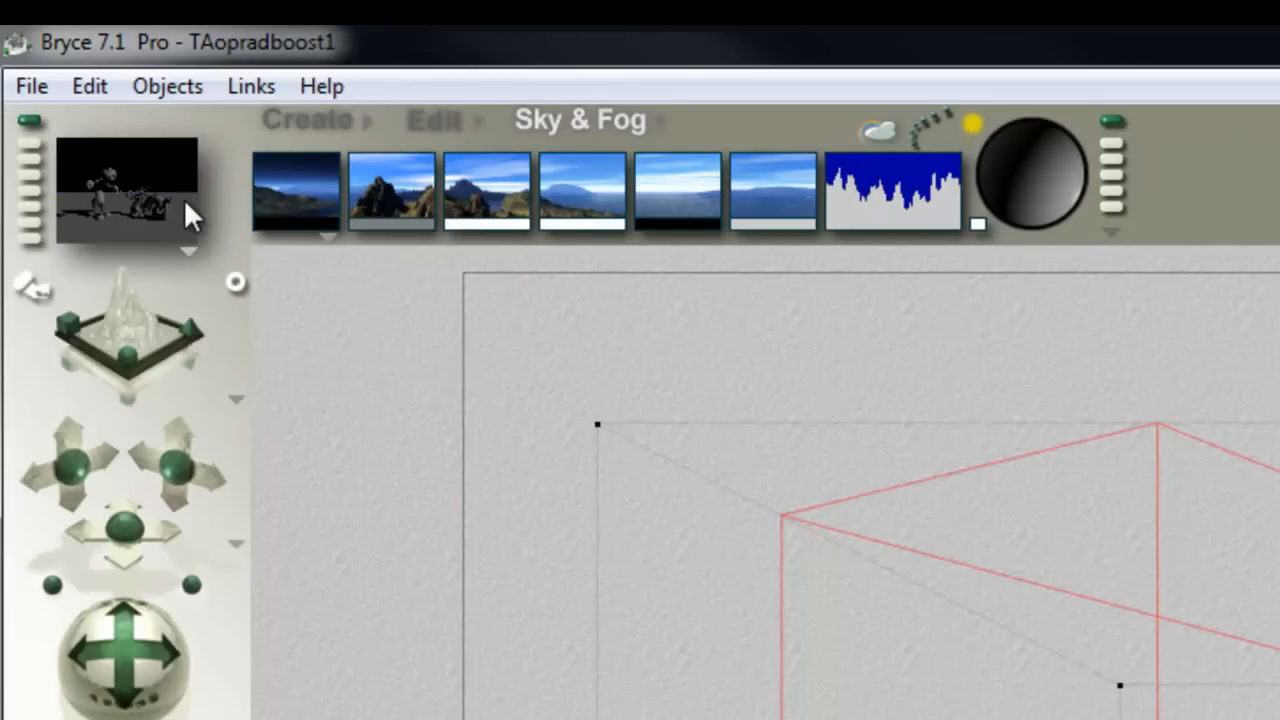
Step: Disable the sunlight in the Sky Lab and test-render the scene without it
left_click(866, 128)
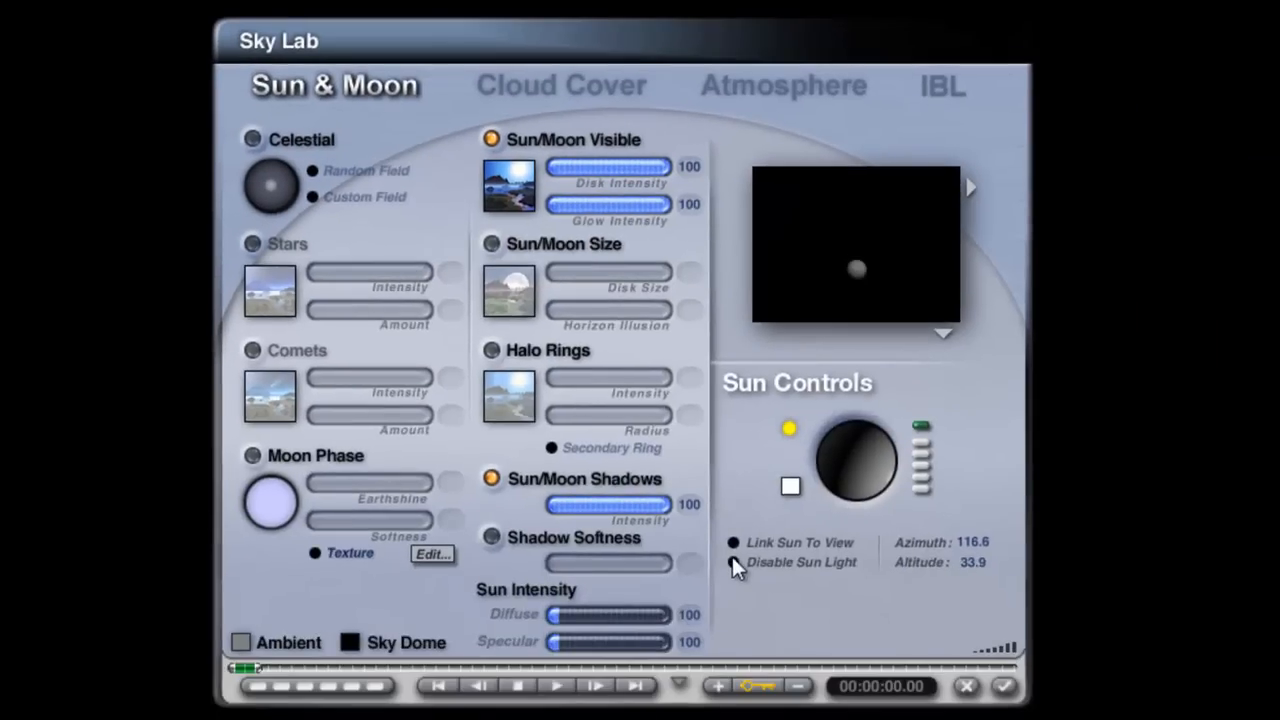
left_click(734, 563)
left_click(1004, 686)
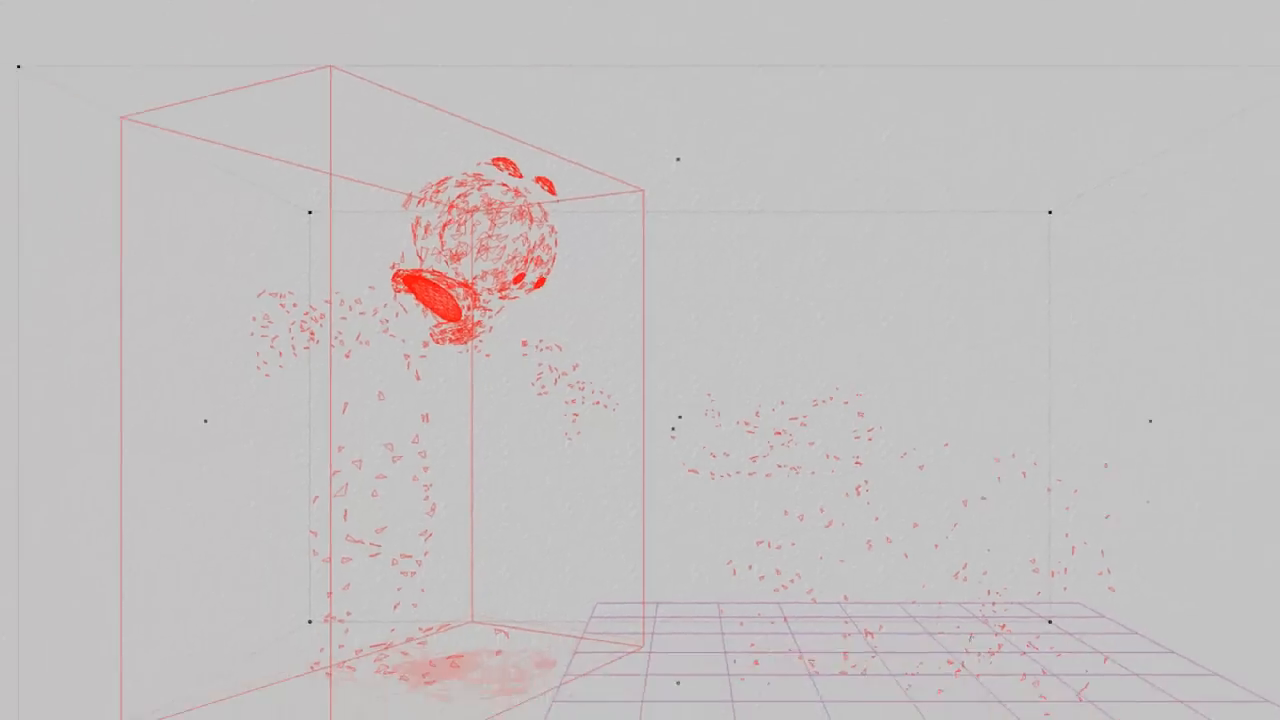
left_click(39, 301)
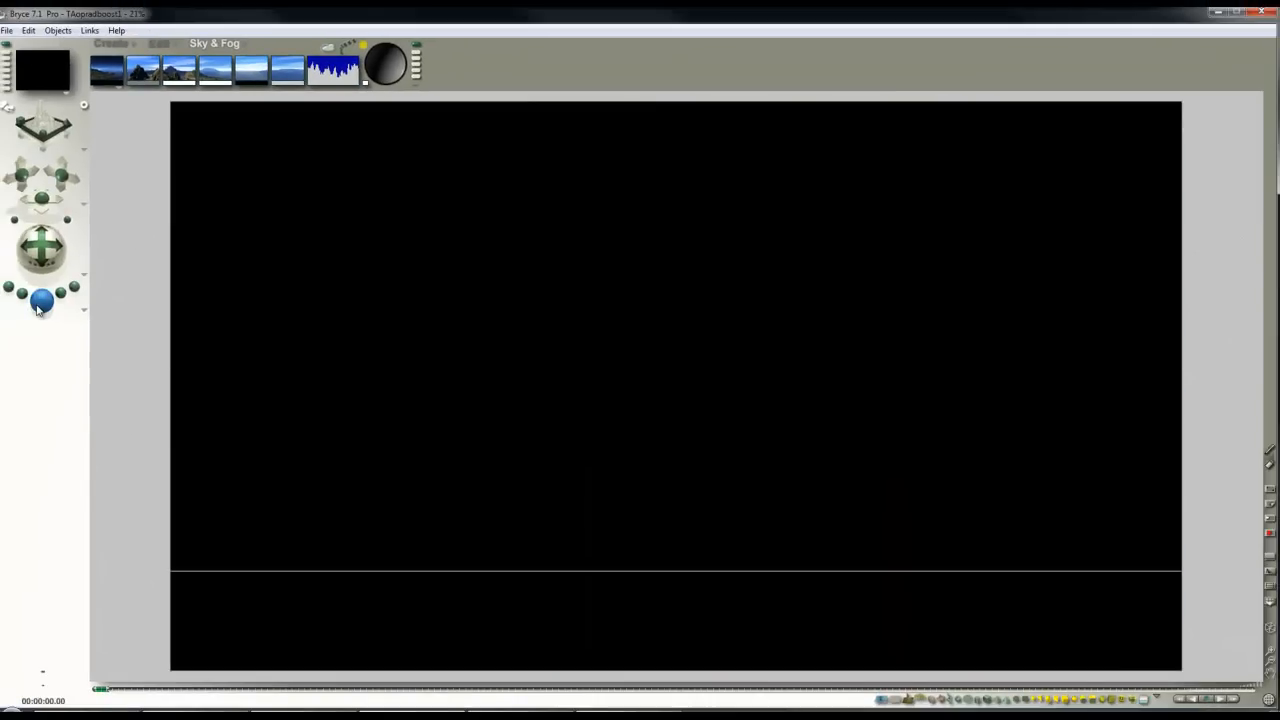
left_click(411, 291)
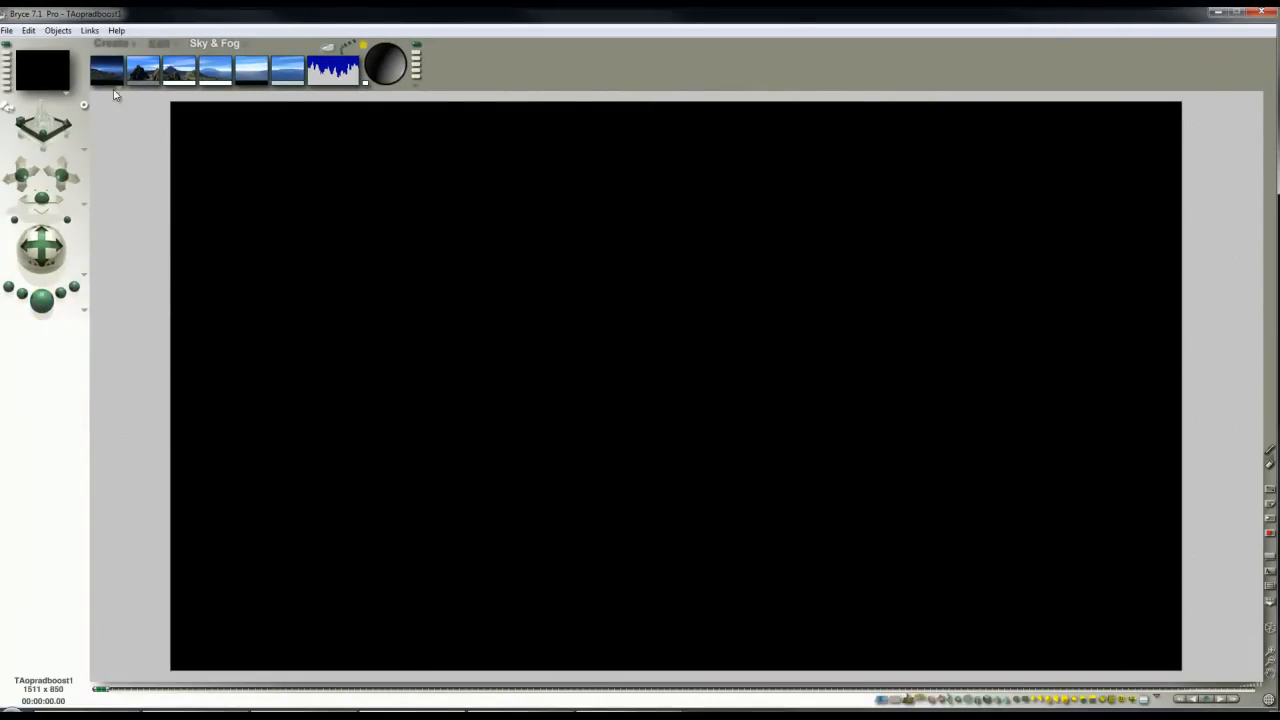
Step: Create a radial light and enable True Ambience Optimization for it in the Light Lab
left_click(118, 45)
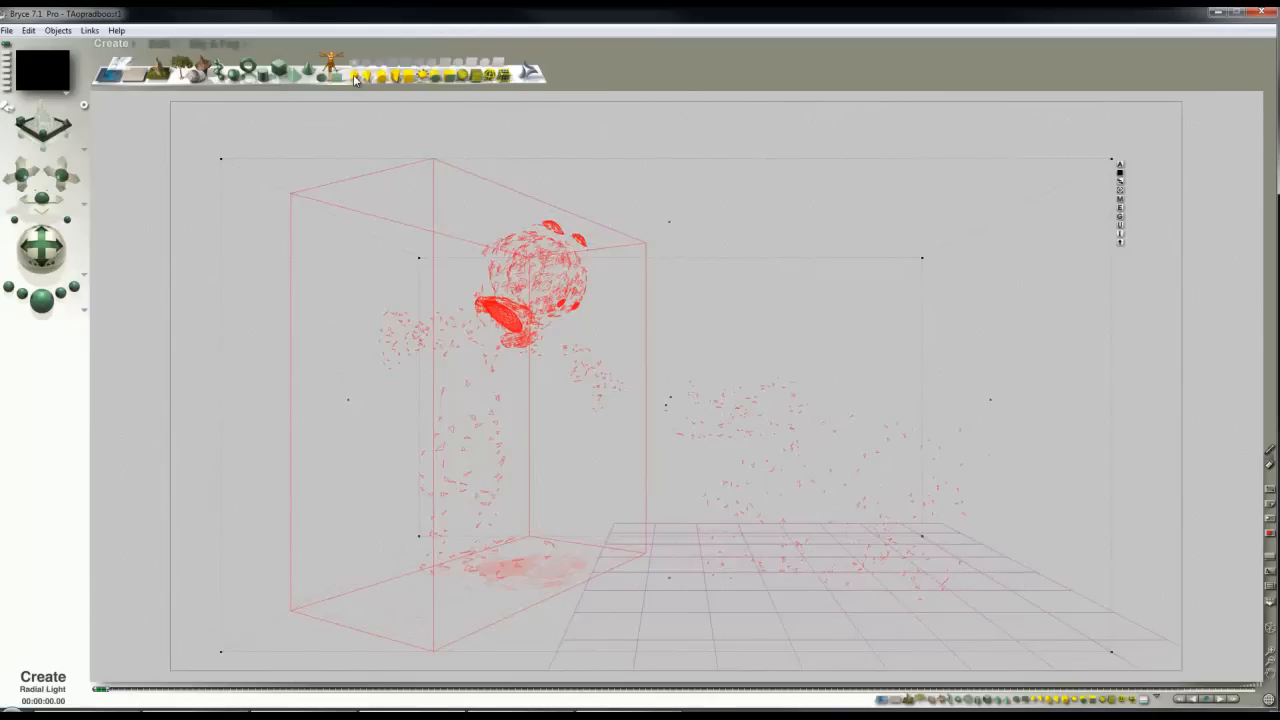
left_click(859, 515)
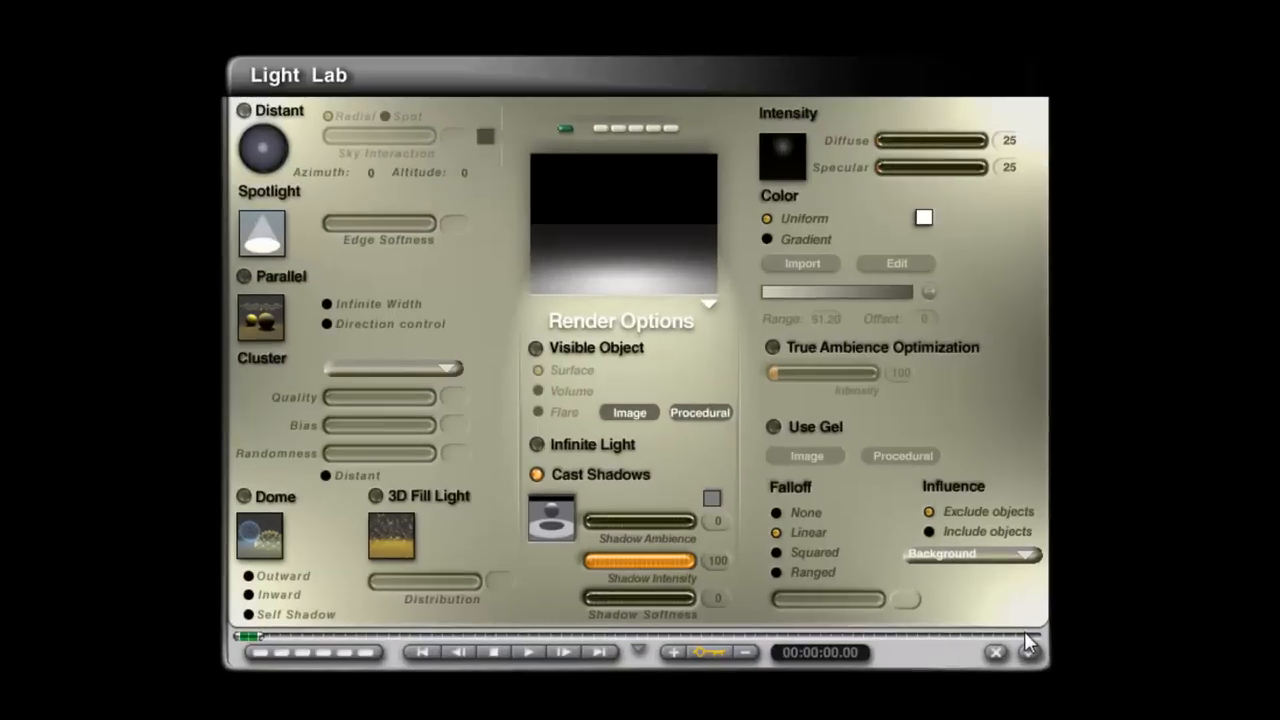
left_click(786, 347)
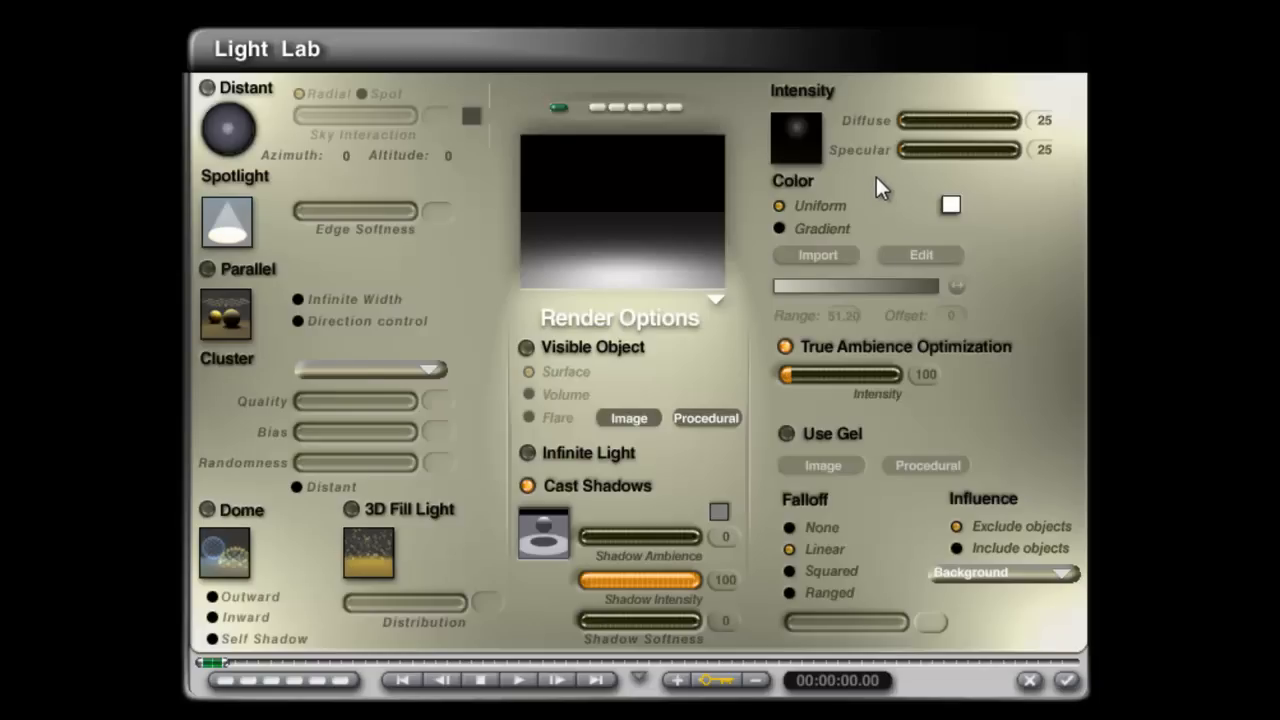
Step: Enable a procedural gel for the light and choose the gel material's shading mode in the Materials Lab
left_click(786, 434)
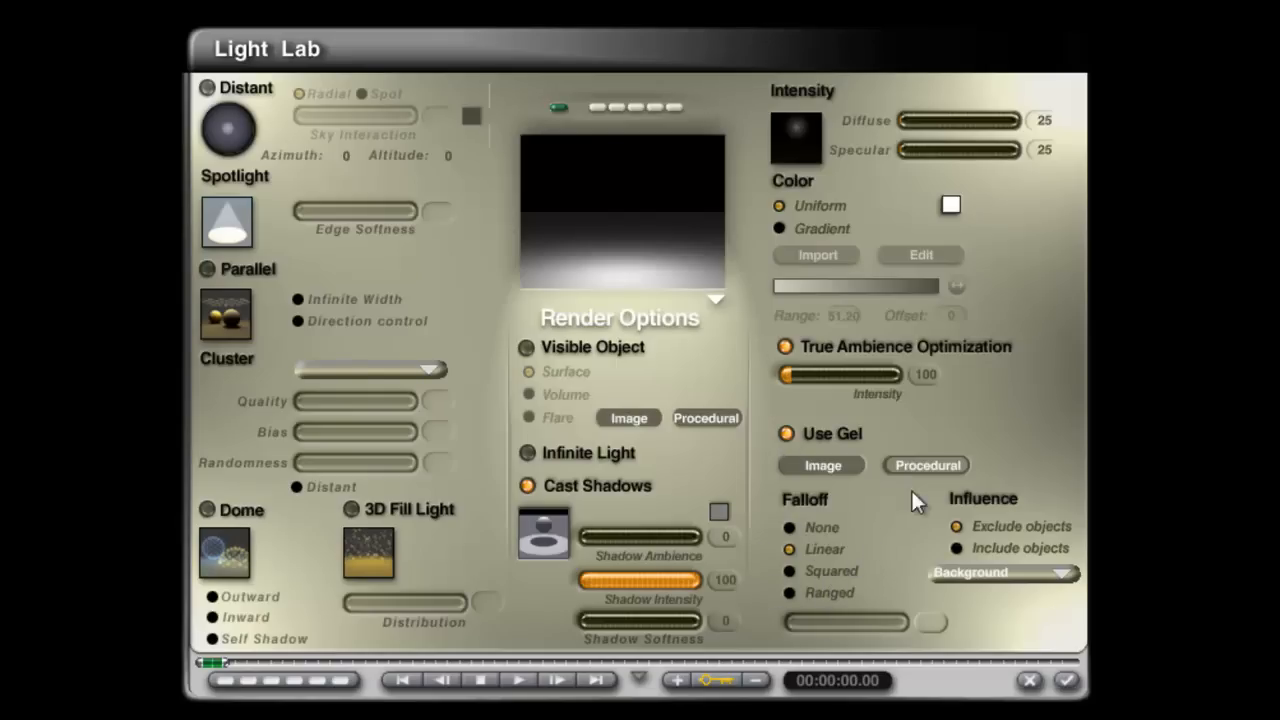
left_click(929, 465)
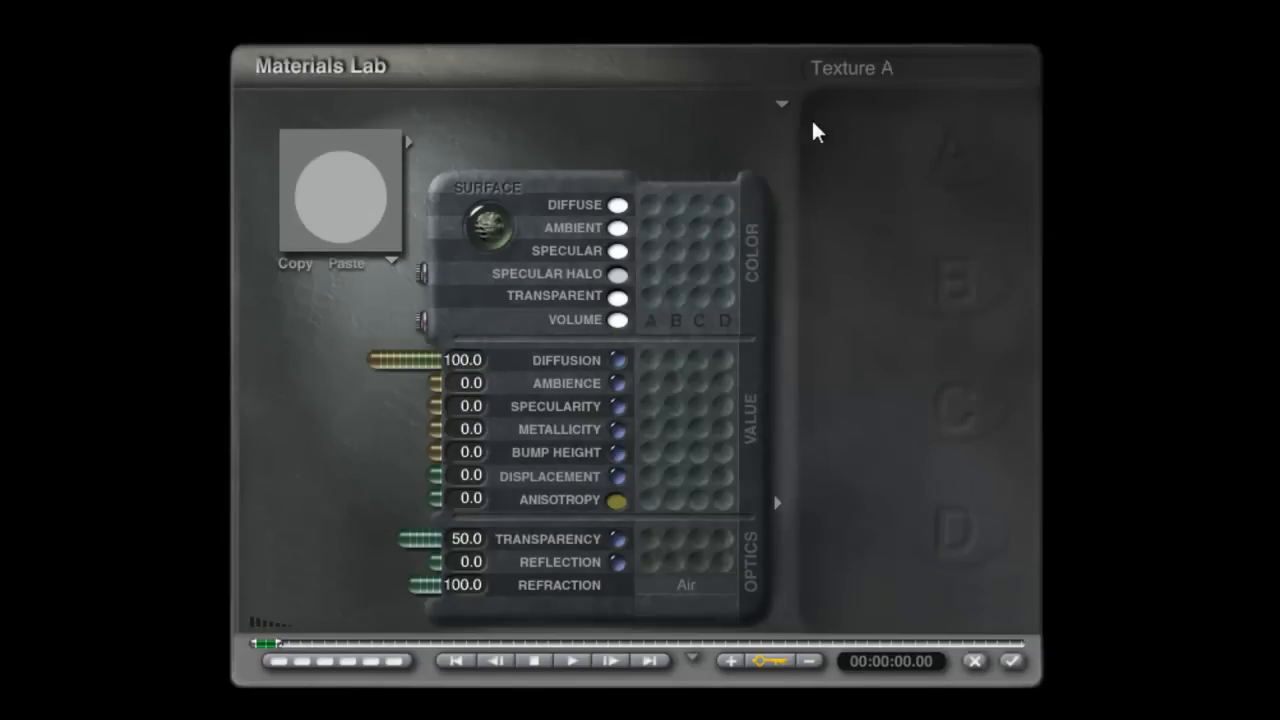
left_click(782, 104)
left_click(830, 119)
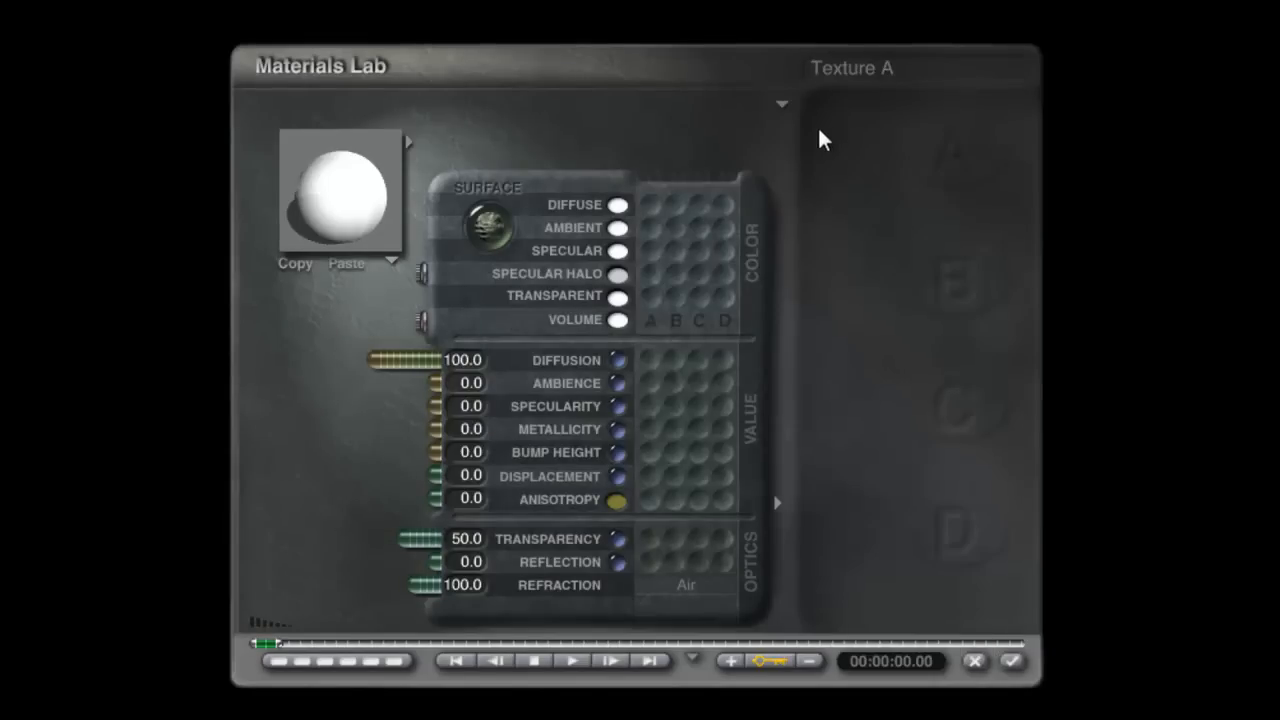
Step: Set the gel material's transparency to 100, diffusion to 0 and ambience to 100, keeping the transparent colour white
left_click_drag(403, 548, 277, 560)
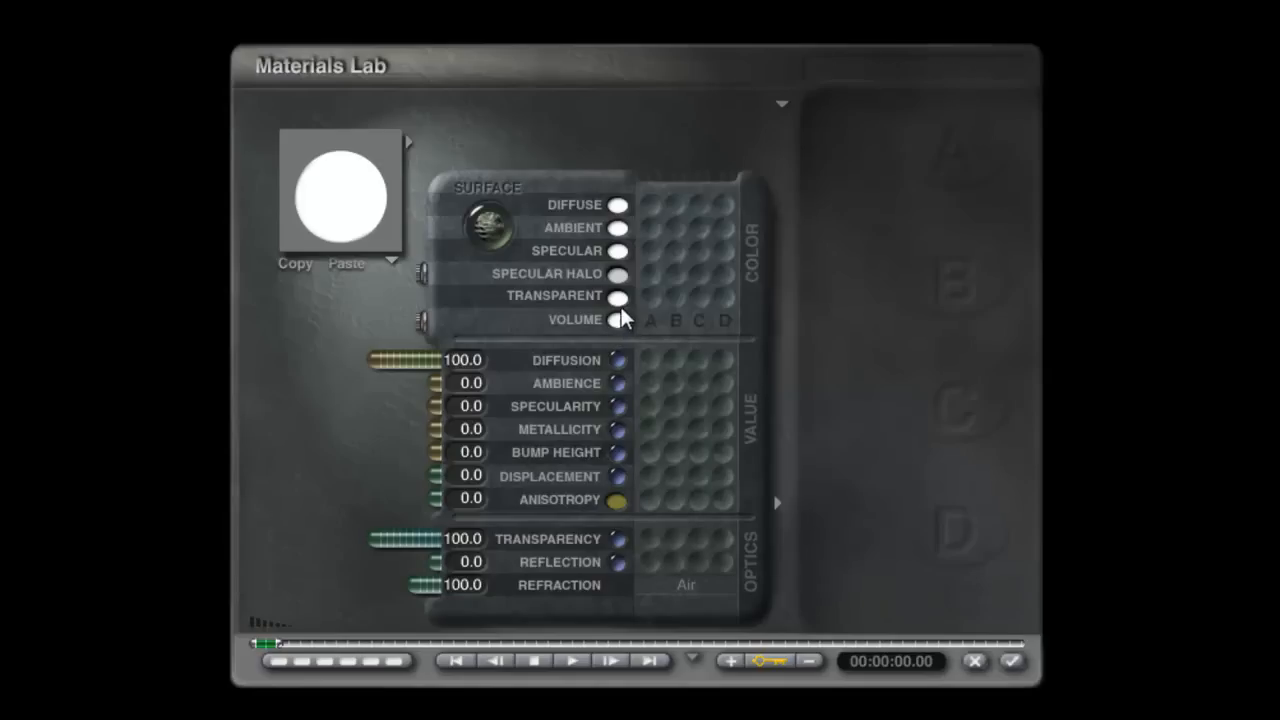
left_click_drag(408, 366, 511, 360)
left_click(405, 388)
left_click_drag(405, 388, 370, 386)
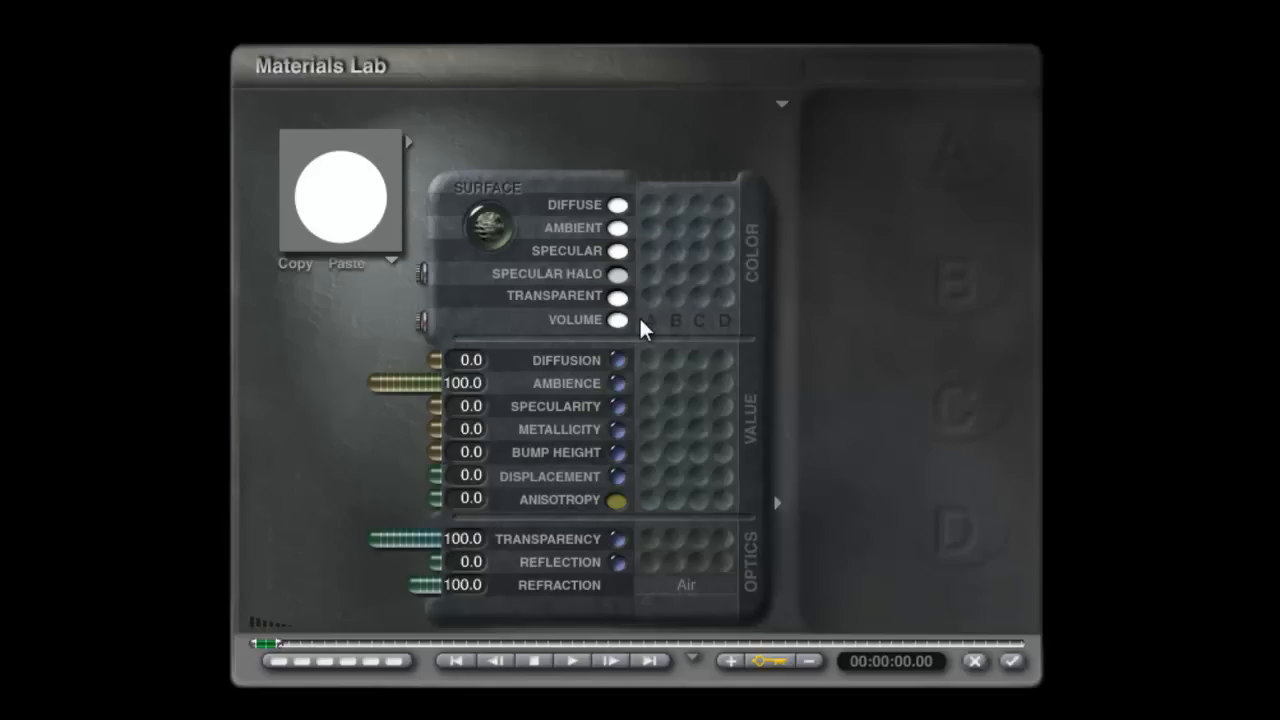
left_click(618, 299)
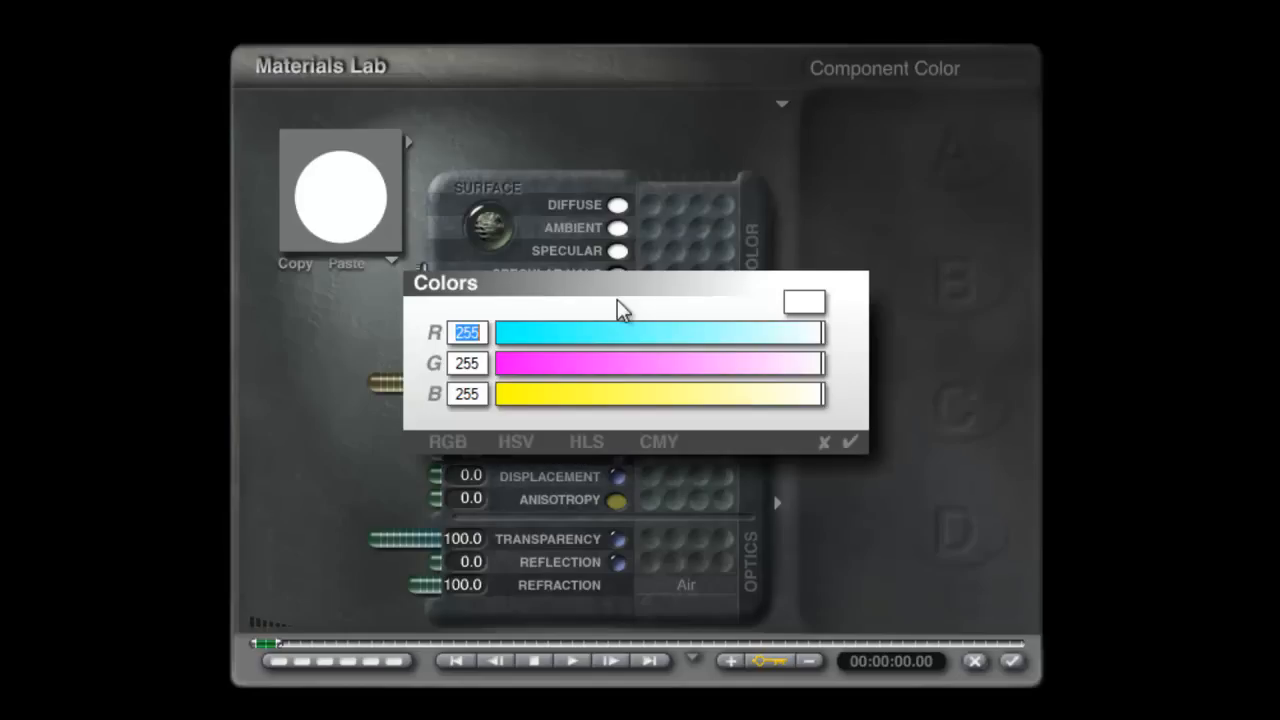
left_click(845, 441)
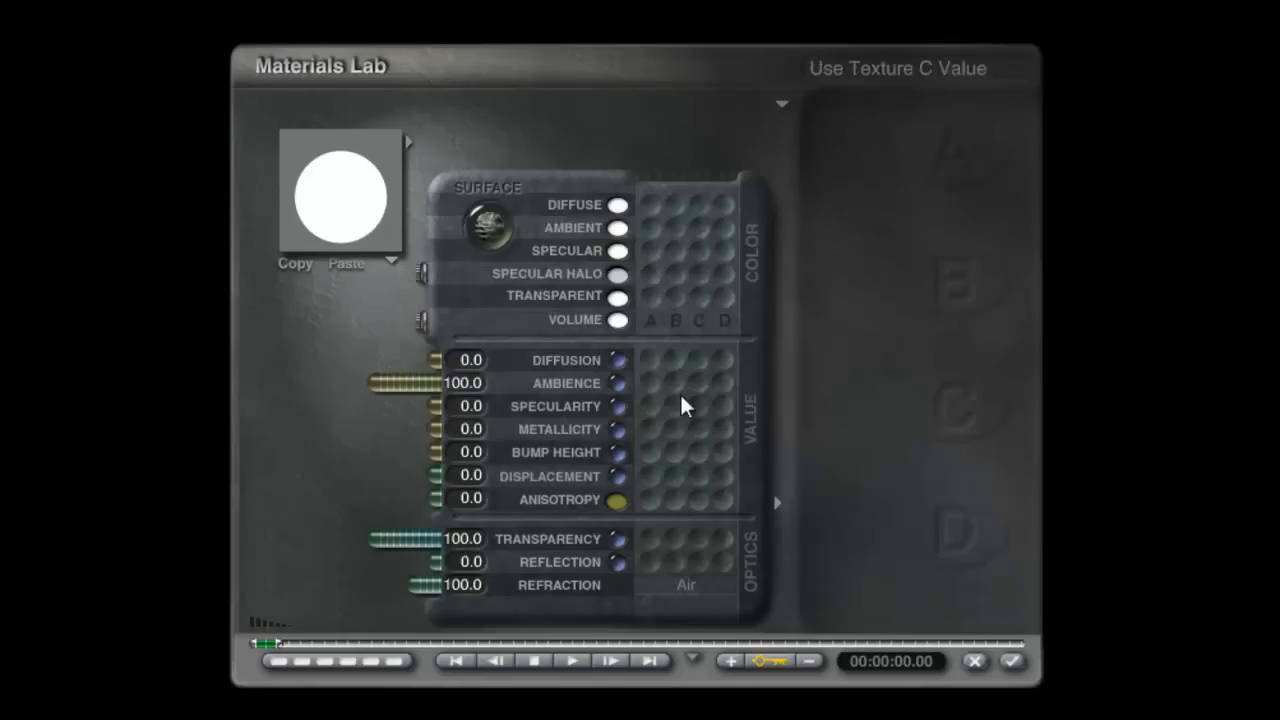
left_click(358, 204)
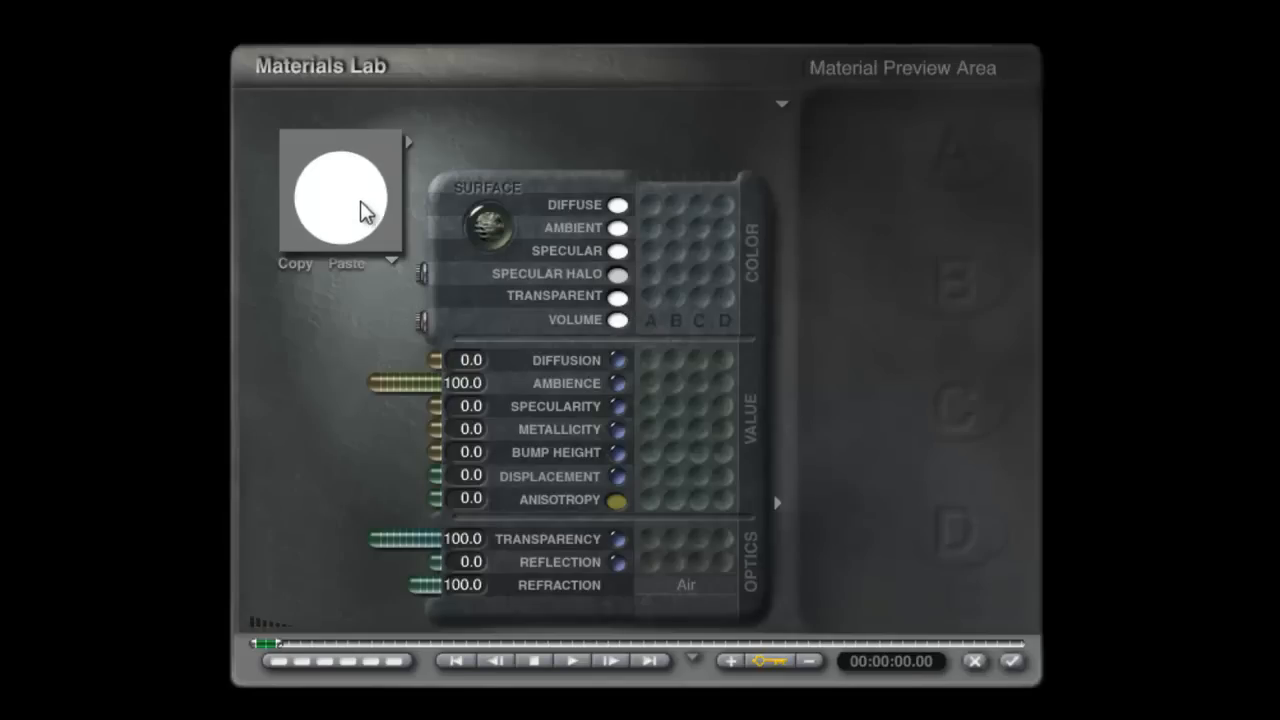
left_click(362, 204)
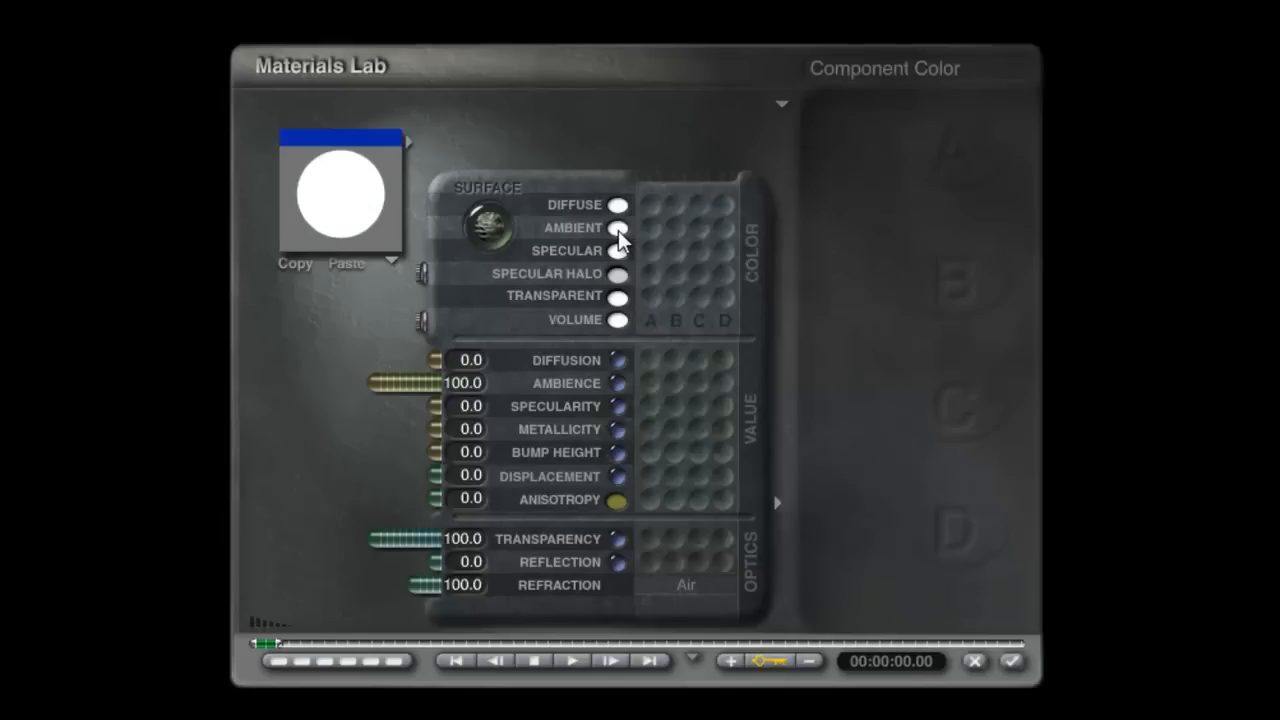
Step: Drive the gel's ambient colour with texture A and load the Rainbow texture into it
left_click(652, 232)
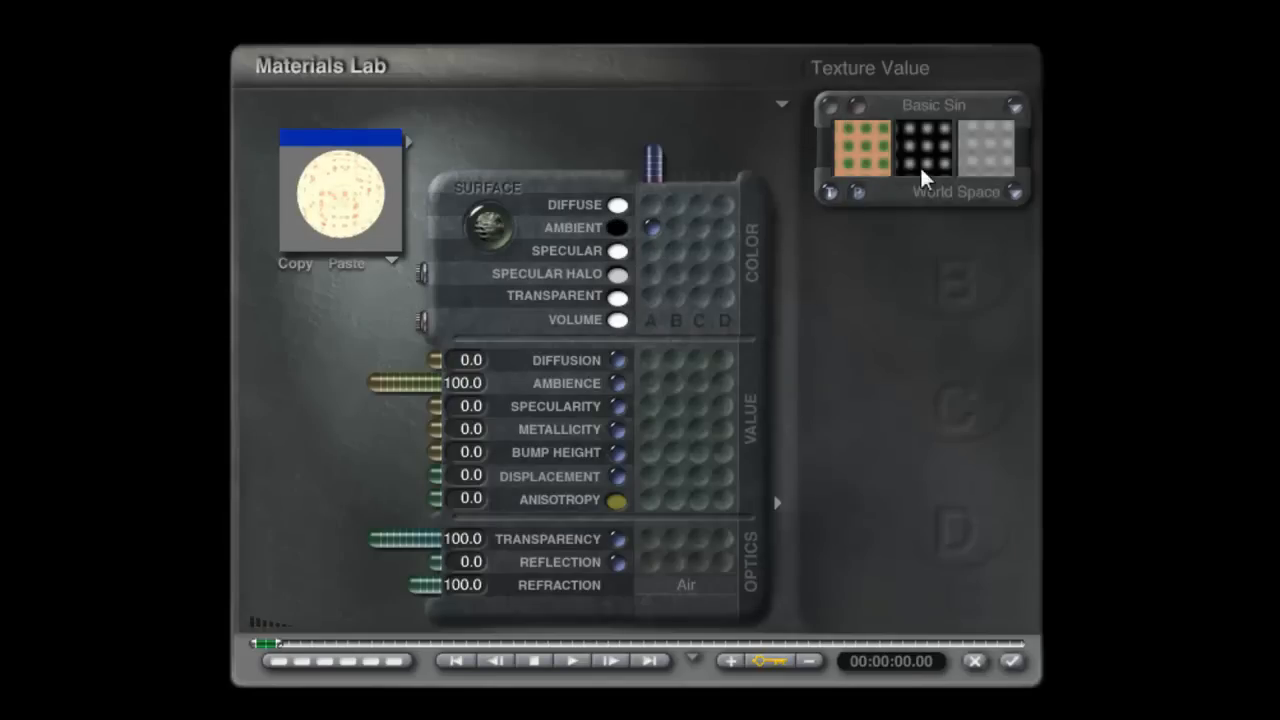
left_click(926, 104)
left_click_drag(370, 378, 369, 433)
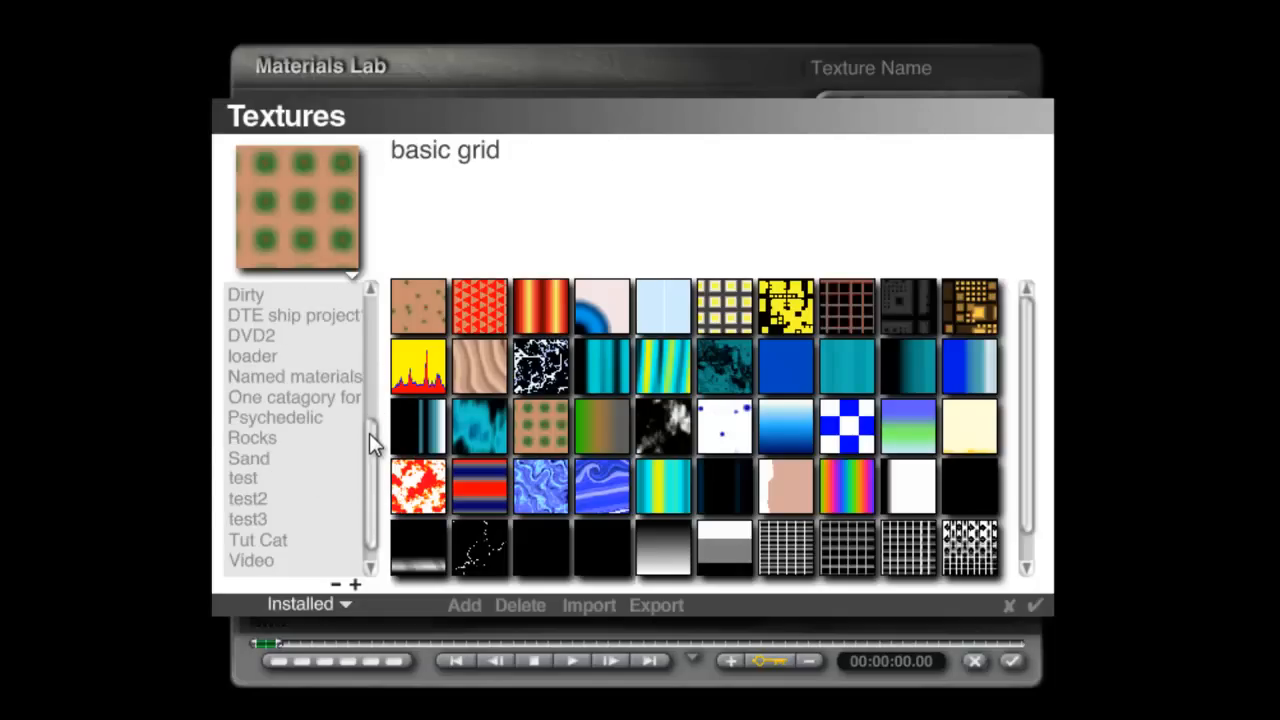
left_click(285, 379)
left_click(290, 398)
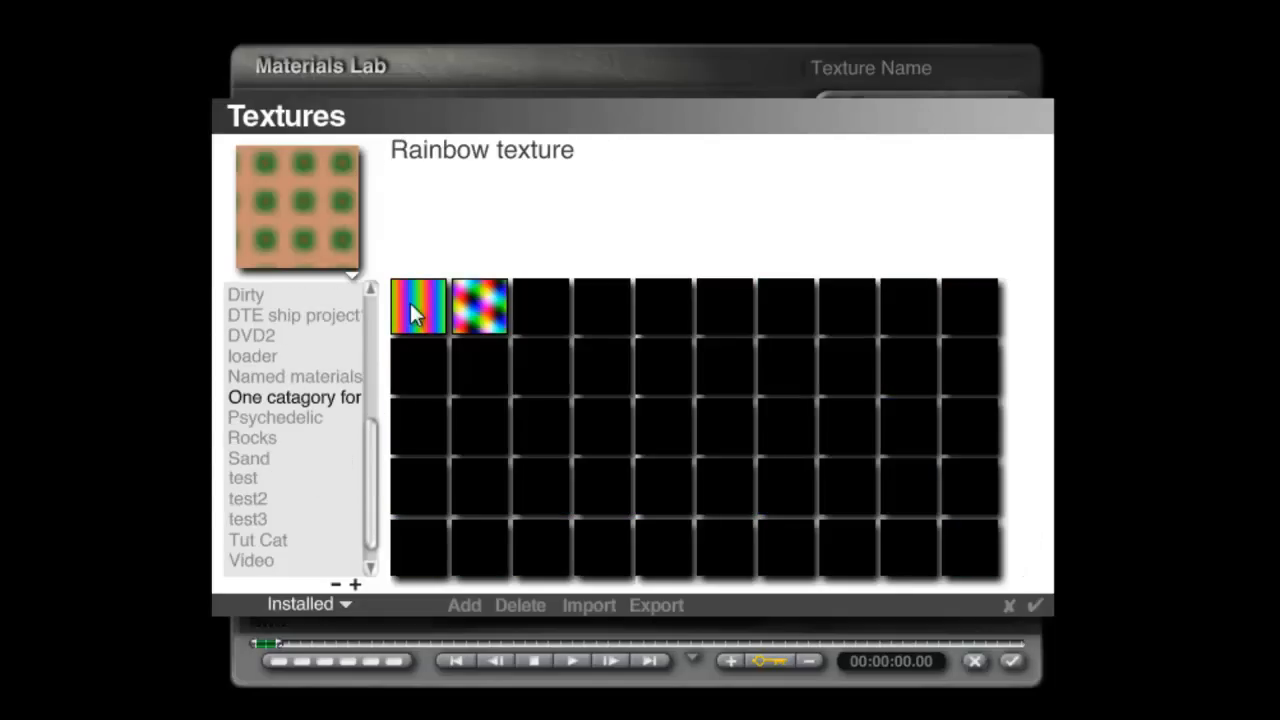
left_click(410, 305)
left_click(1037, 606)
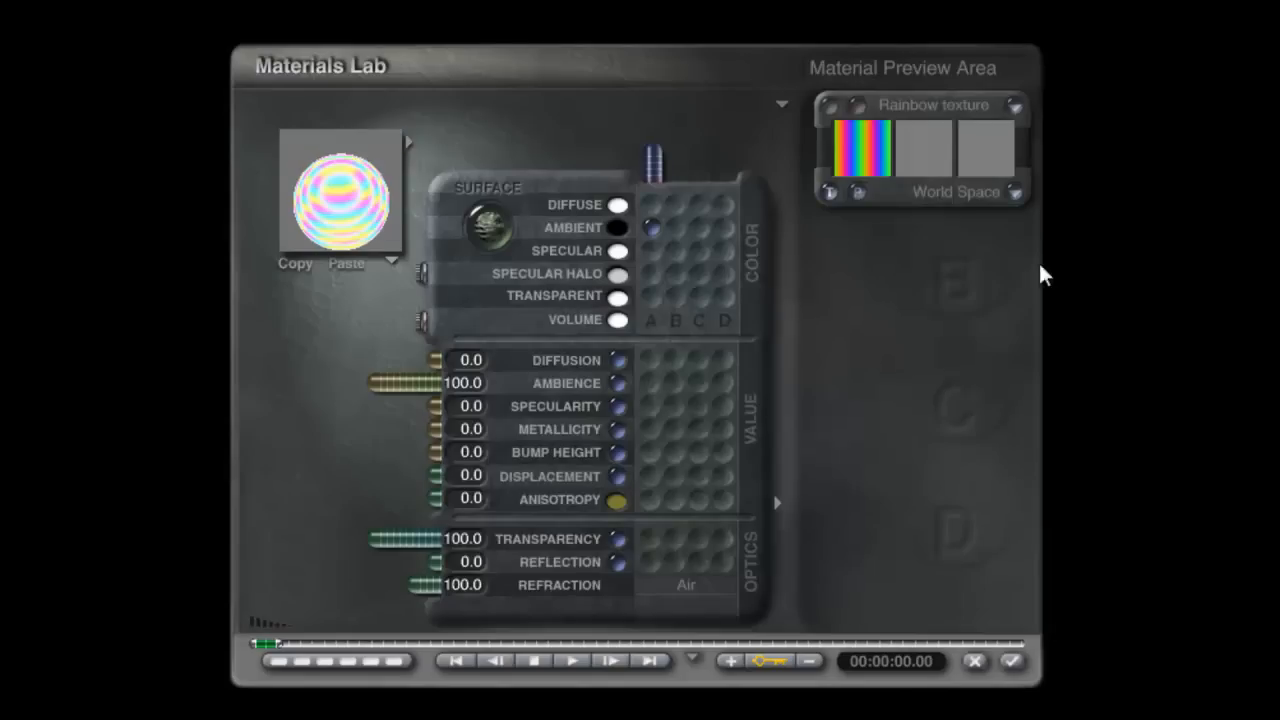
Step: Set the Rainbow texture's mapping mode to Spherical
left_click(1014, 192)
left_click(1078, 307)
left_click(1014, 192)
left_click(1075, 330)
Step: Set the Rainbow texture's X scale to 10% and check the colour spread on the material preview
left_click(830, 105)
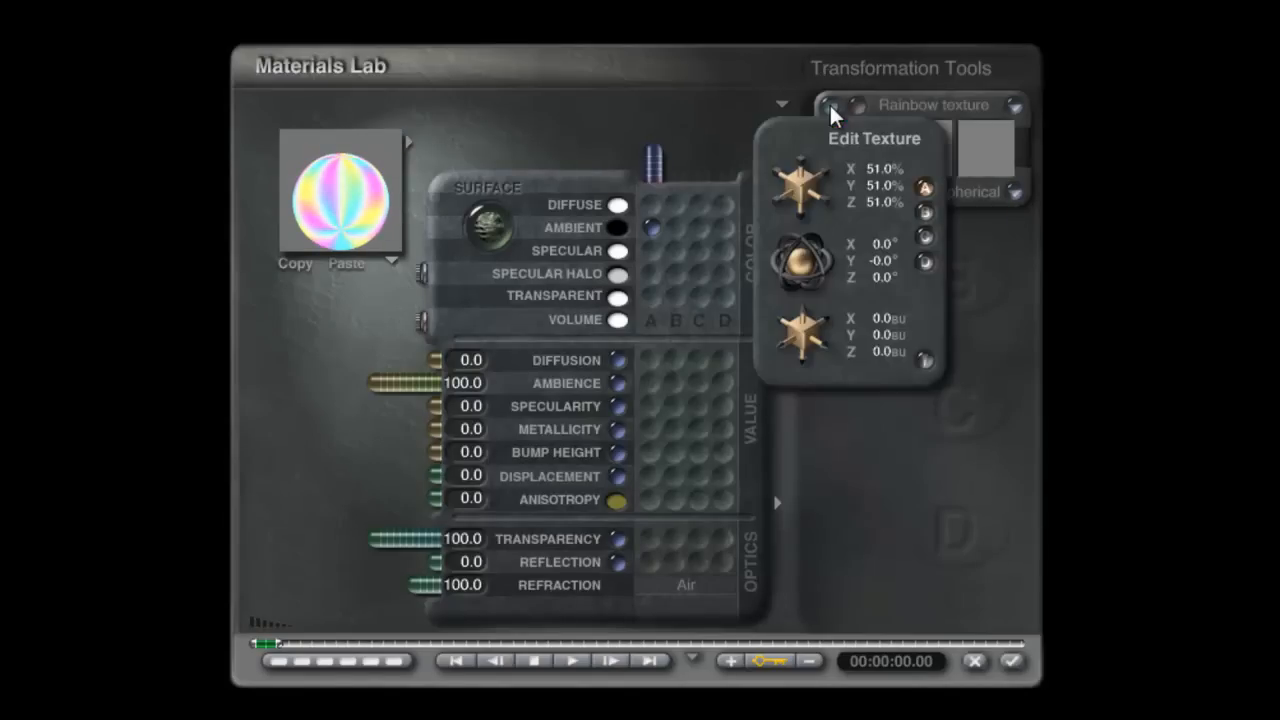
left_click(885, 172)
type("10")
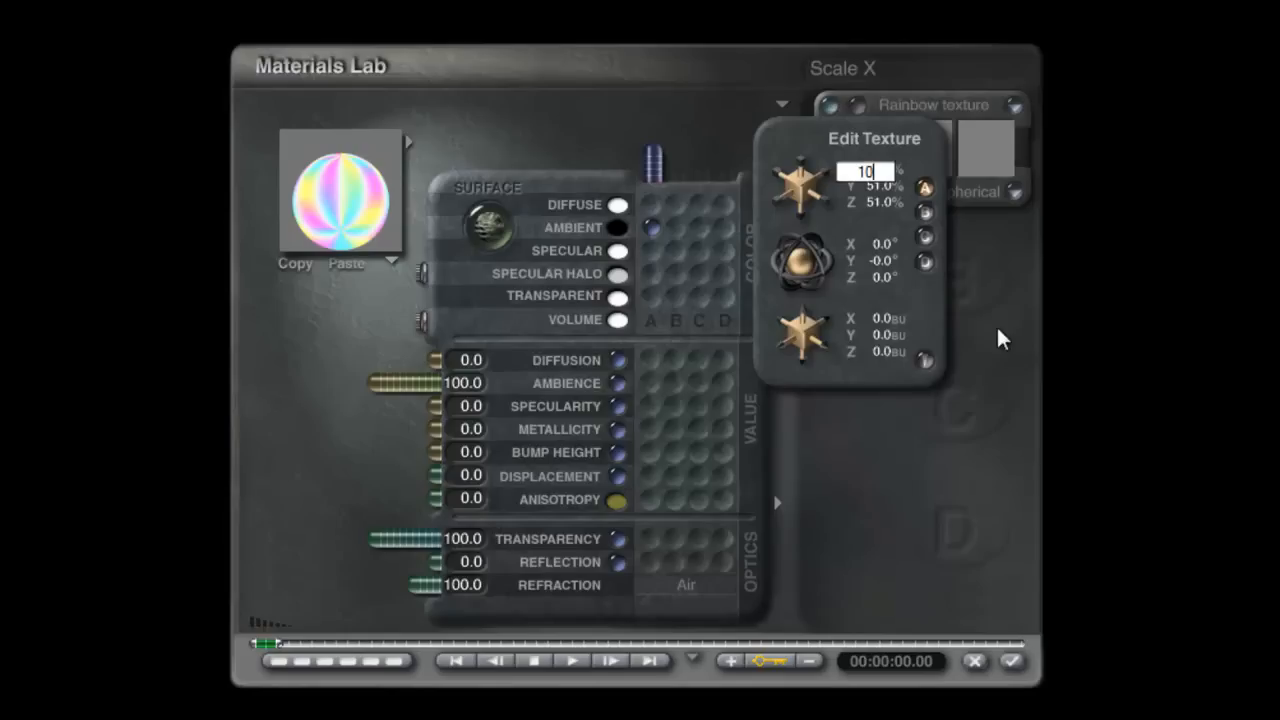
key("Return")
left_click_drag(330, 215, 340, 229)
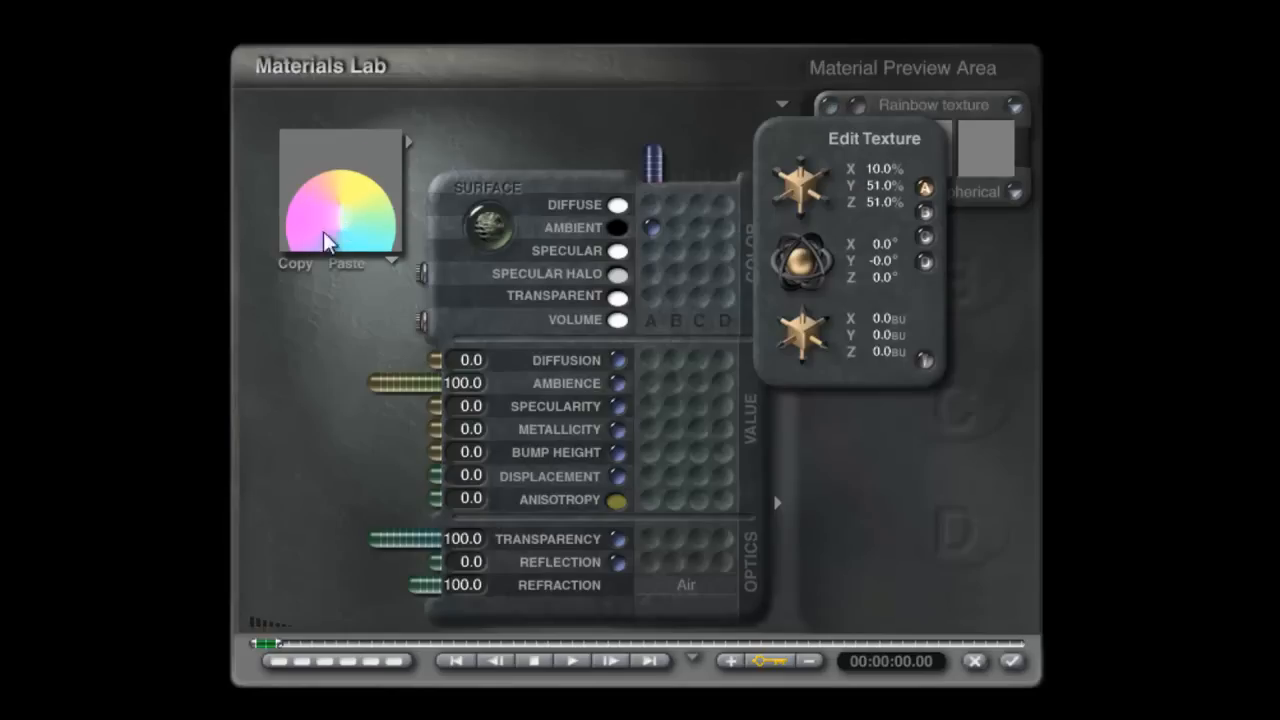
left_click(926, 360)
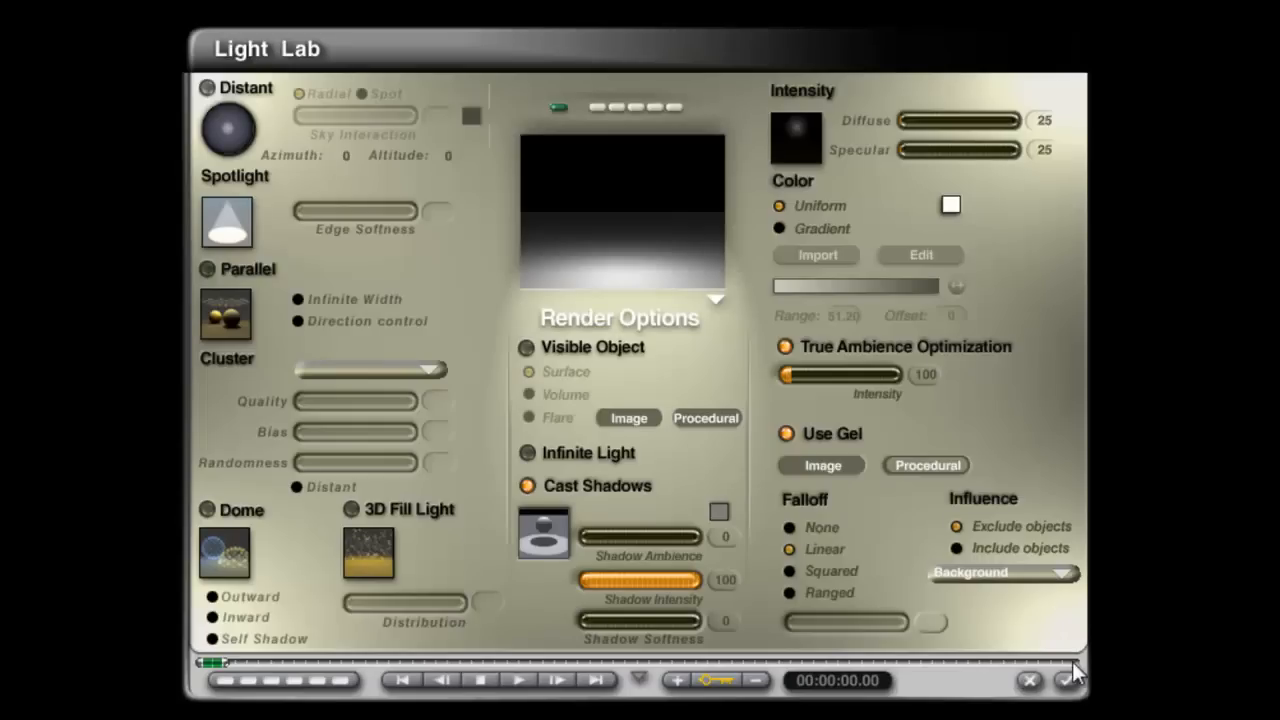
Step: Set the light's influence to Include objects, pick Background in its object list and apply the Light Lab settings
left_click(960, 550)
left_click(1063, 572)
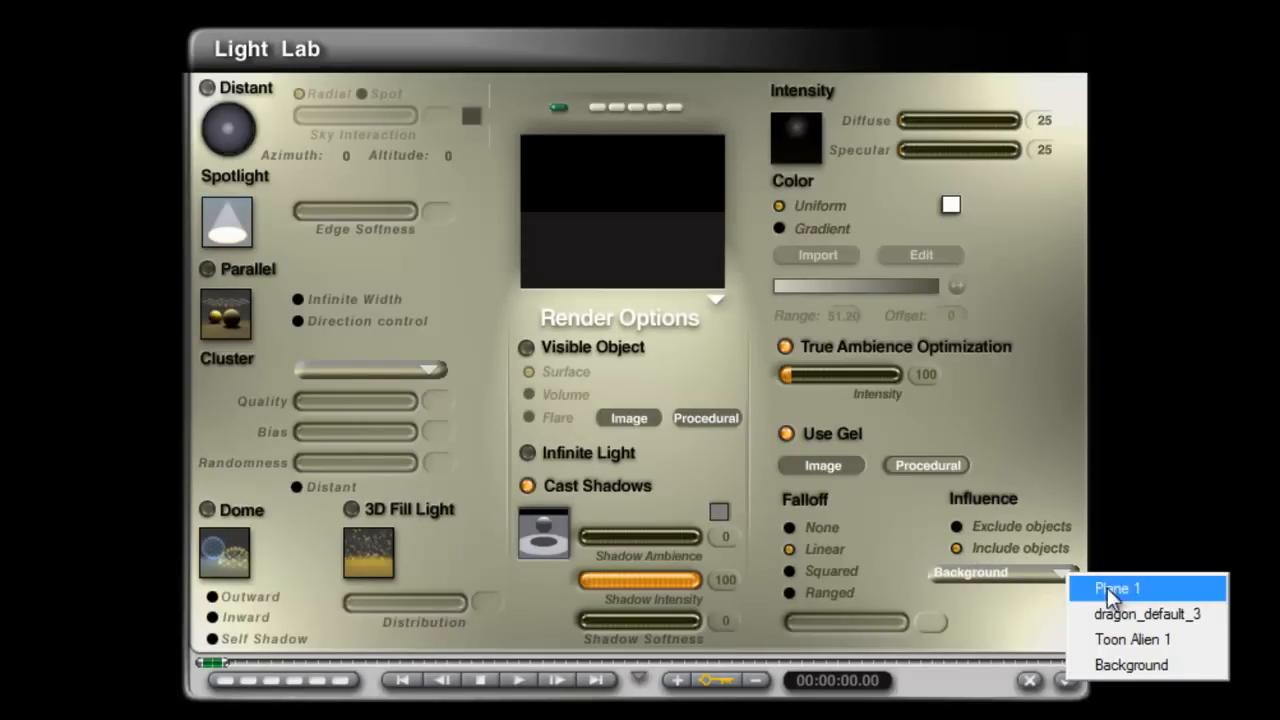
left_click(1075, 663)
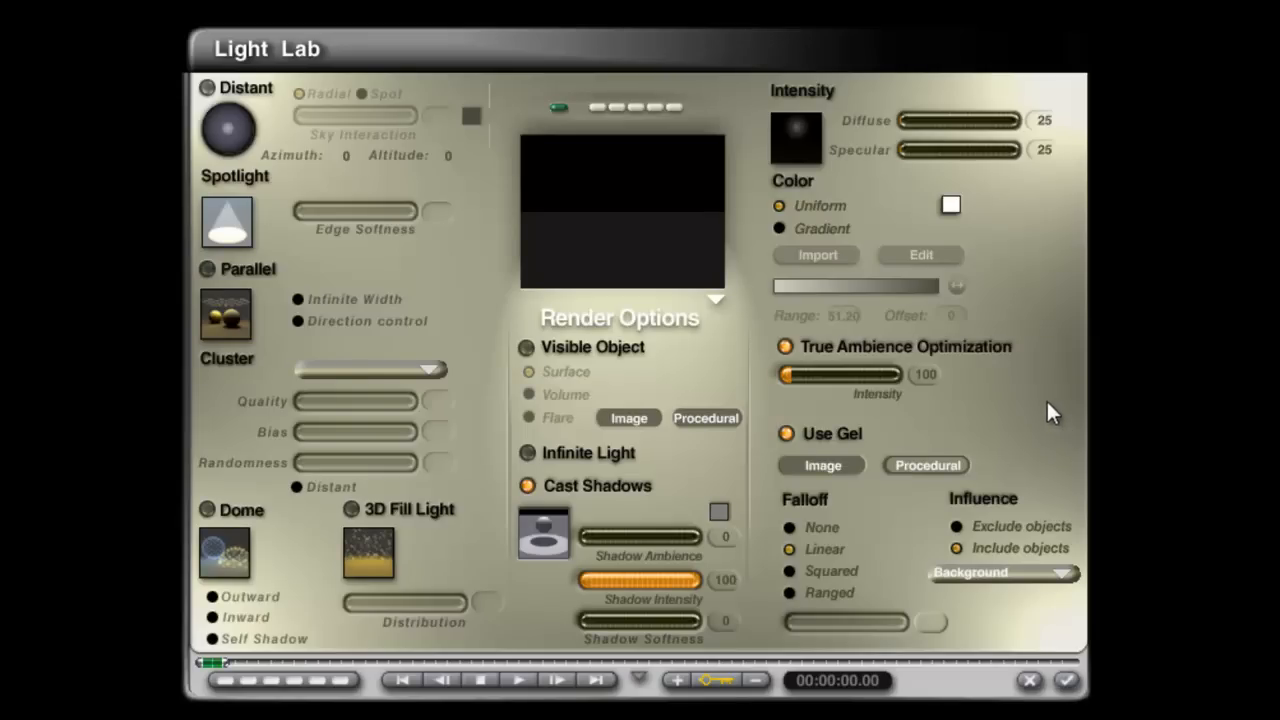
left_click(1068, 682)
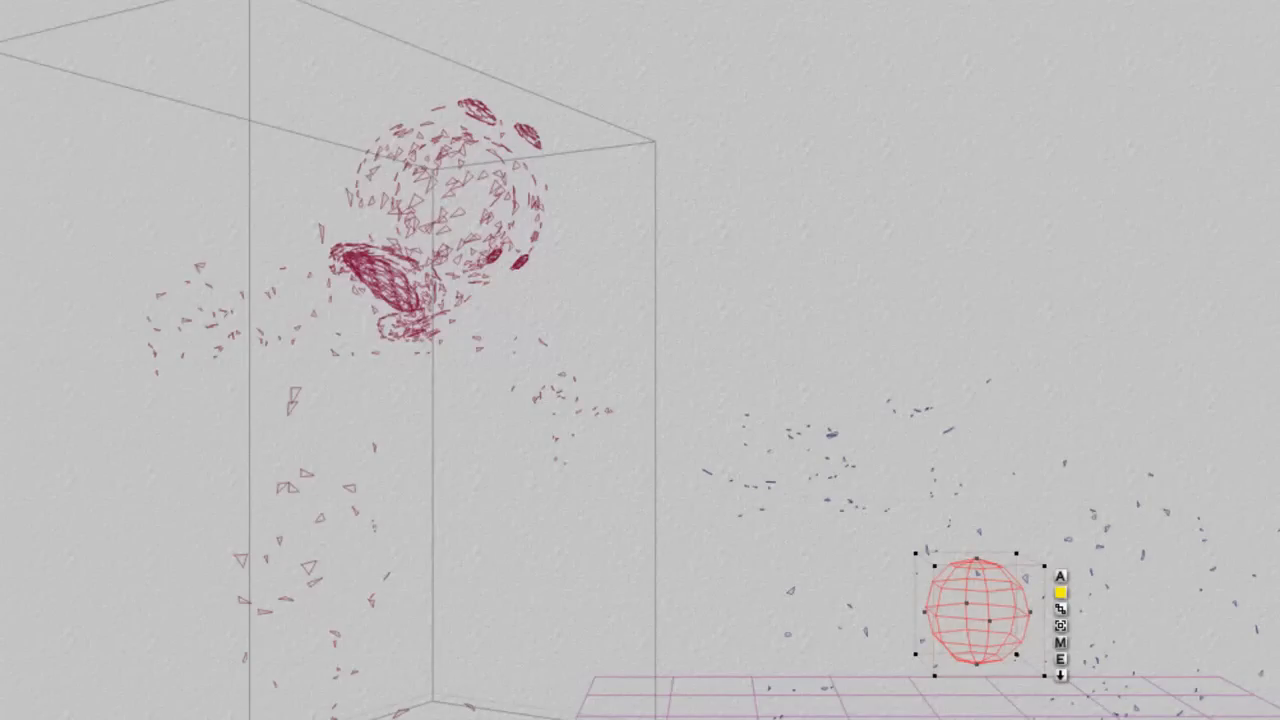
Step: Enlarge the radial light and position it around the toon alien
left_click_drag(20, 8, 50, 22)
left_click_drag(1108, 467, 470, 263)
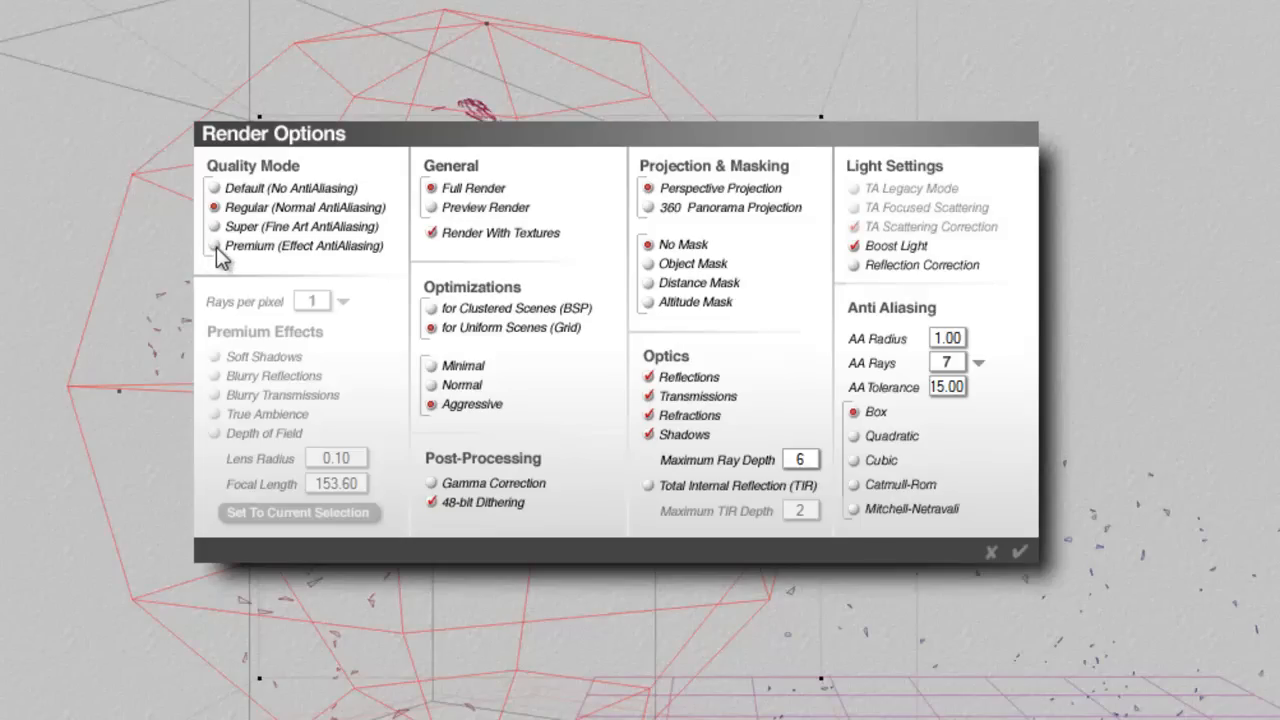
Step: Set the render quality to Premium with 16 rays per pixel, enable True Ambience and set the maximum ray depth to 4
left_click(214, 246)
left_click(342, 301)
left_click(385, 372)
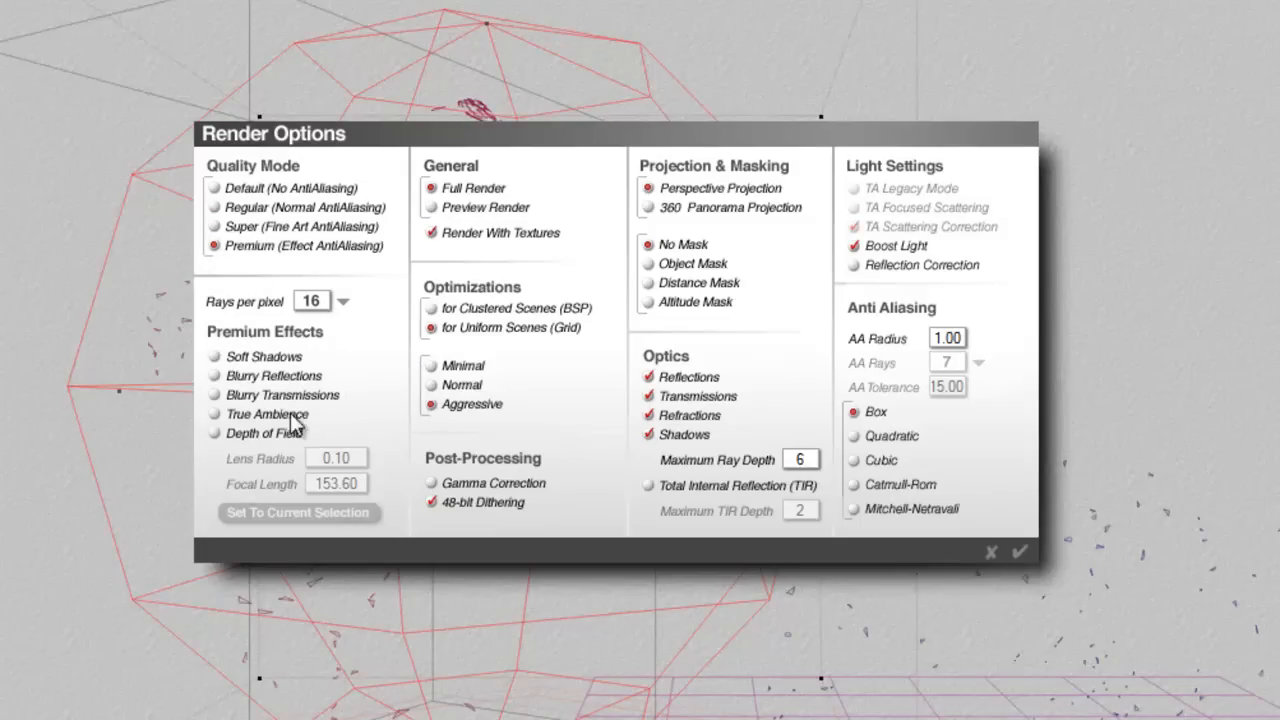
left_click(215, 414)
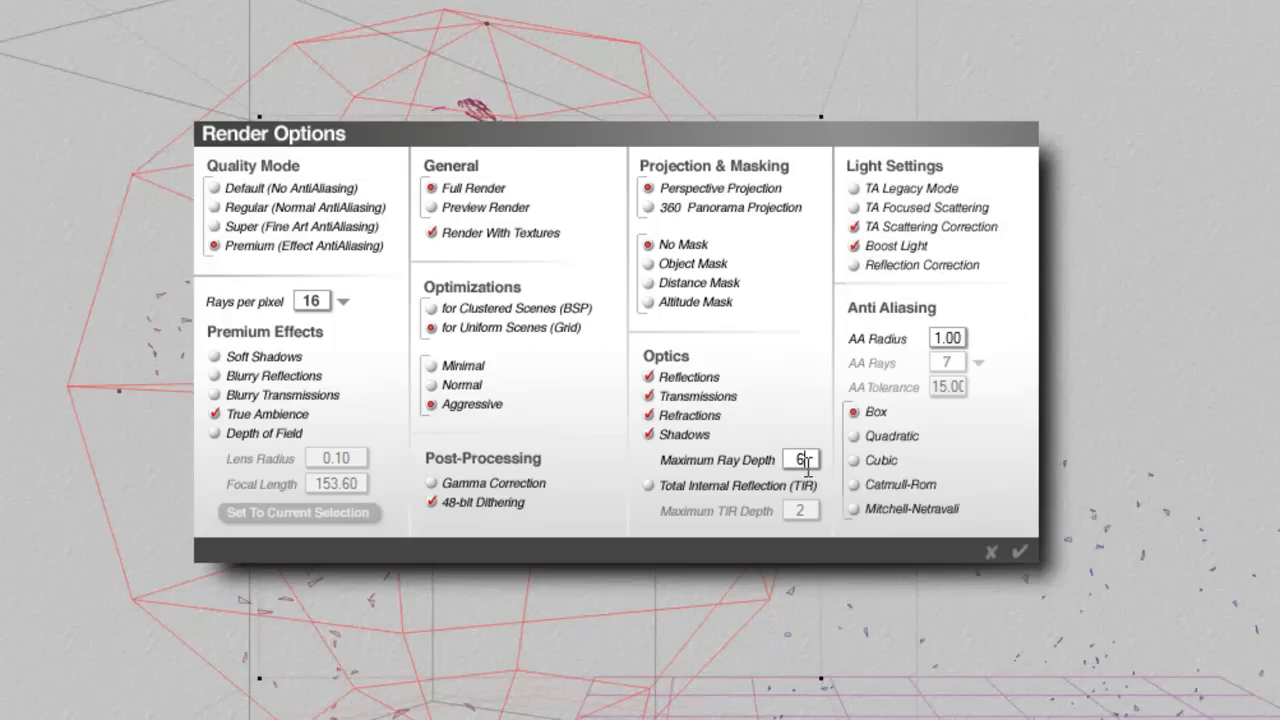
type("4")
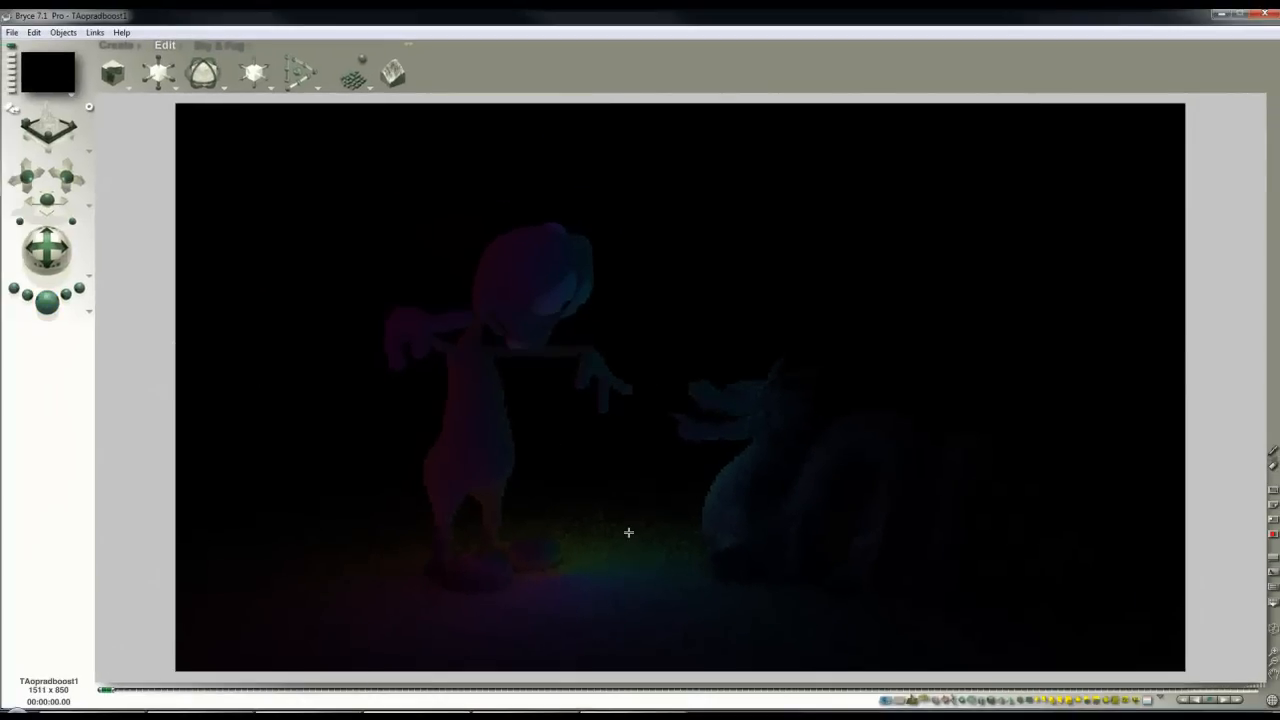
Step: Return to the wireframe and move the enlarged radial light farther up and left around the toon alien
left_click(624, 520)
left_click_drag(595, 444, 381, 385)
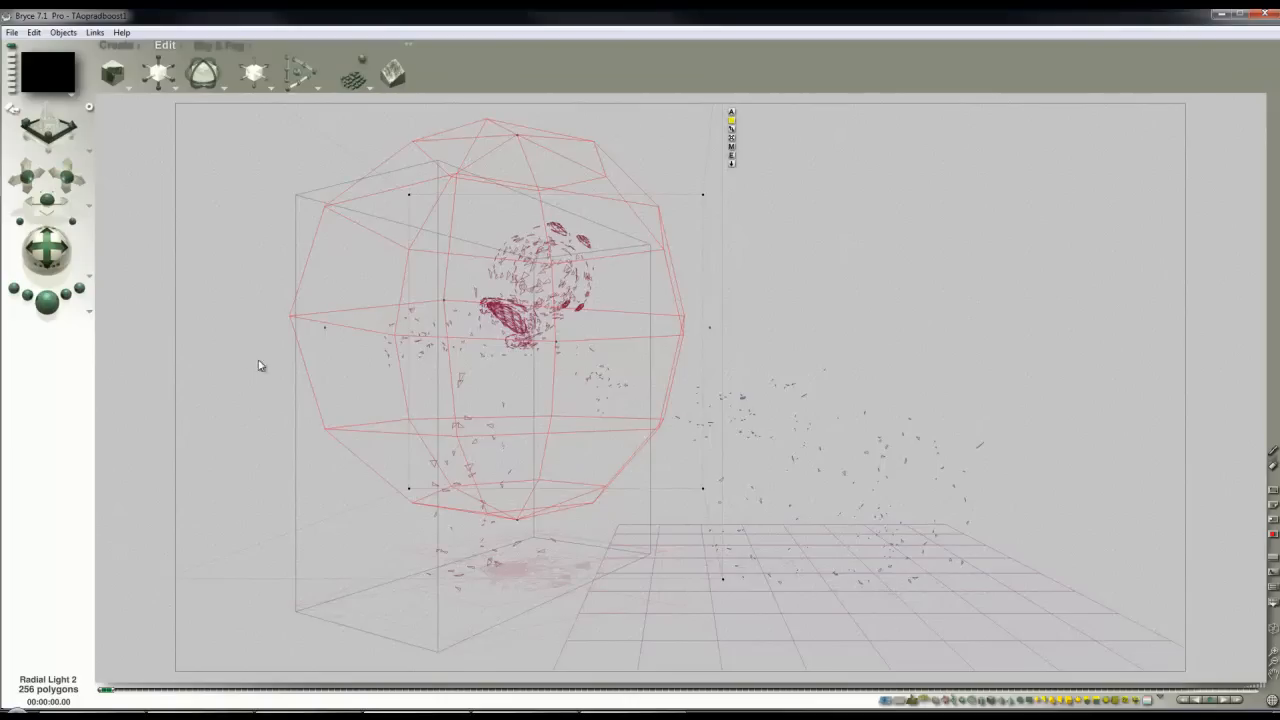
Step: Shrink the radial light so it fits around the toon alien's head and upper body, and render the scene
left_click_drag(159, 72, 113, 73)
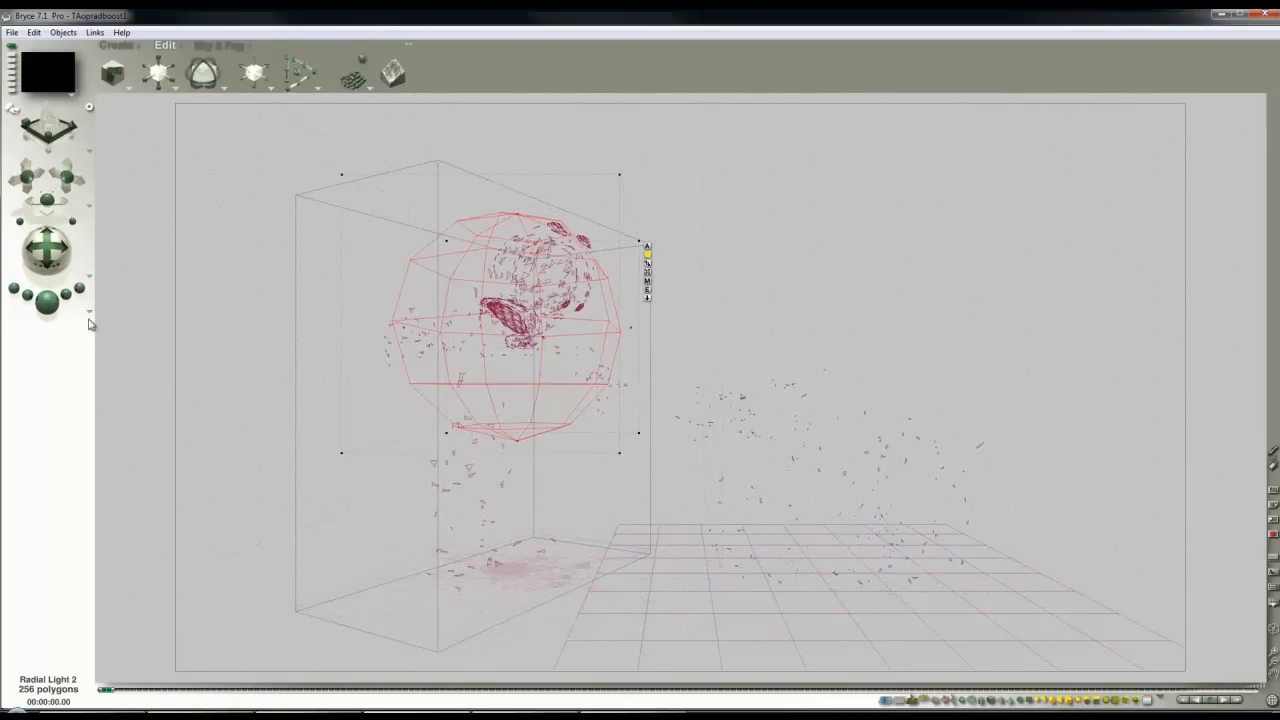
left_click(56, 308)
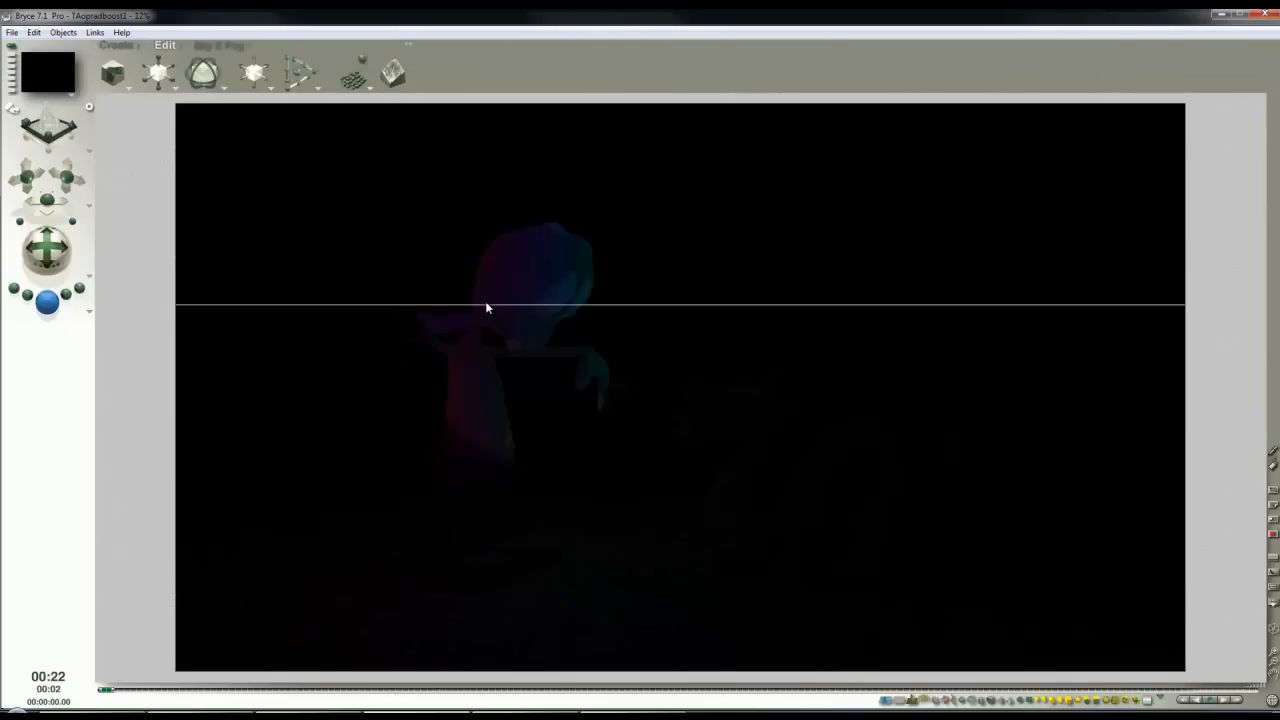
Step: Pick the ambient colour for the sky's shadows and render the scene again
left_click(220, 46)
left_click(171, 79)
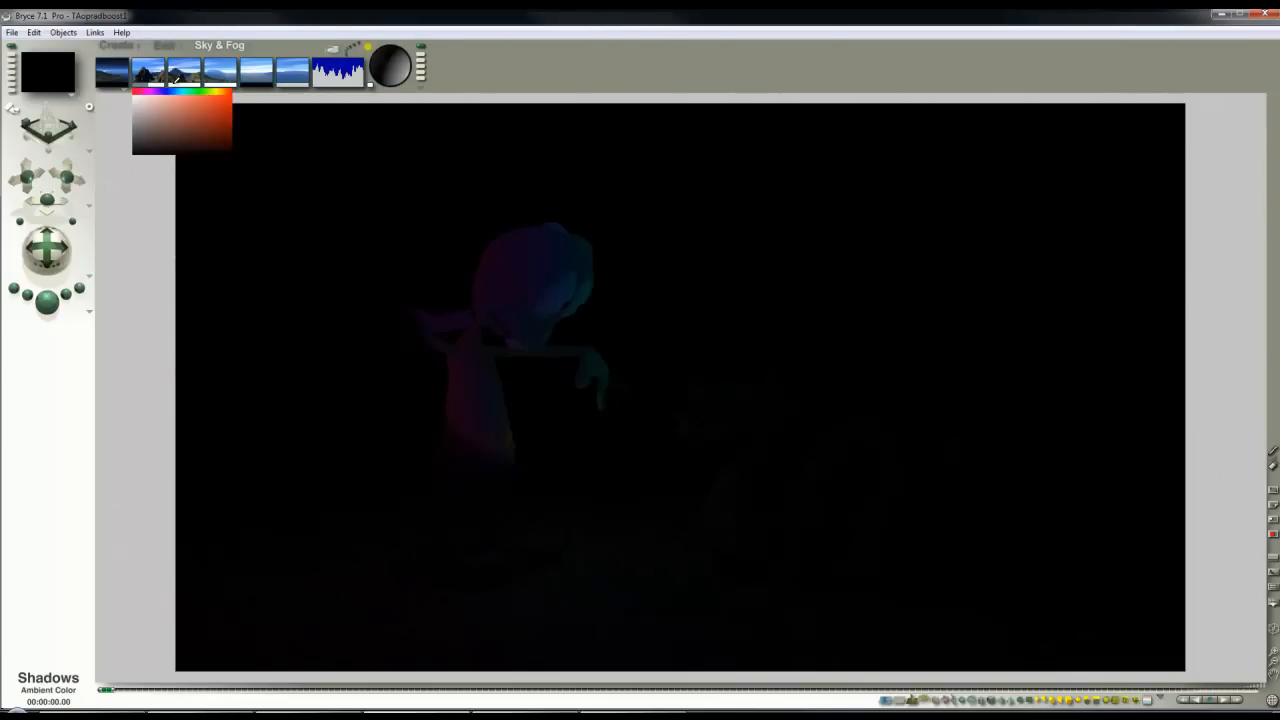
left_click_drag(181, 82, 184, 84)
left_click(50, 304)
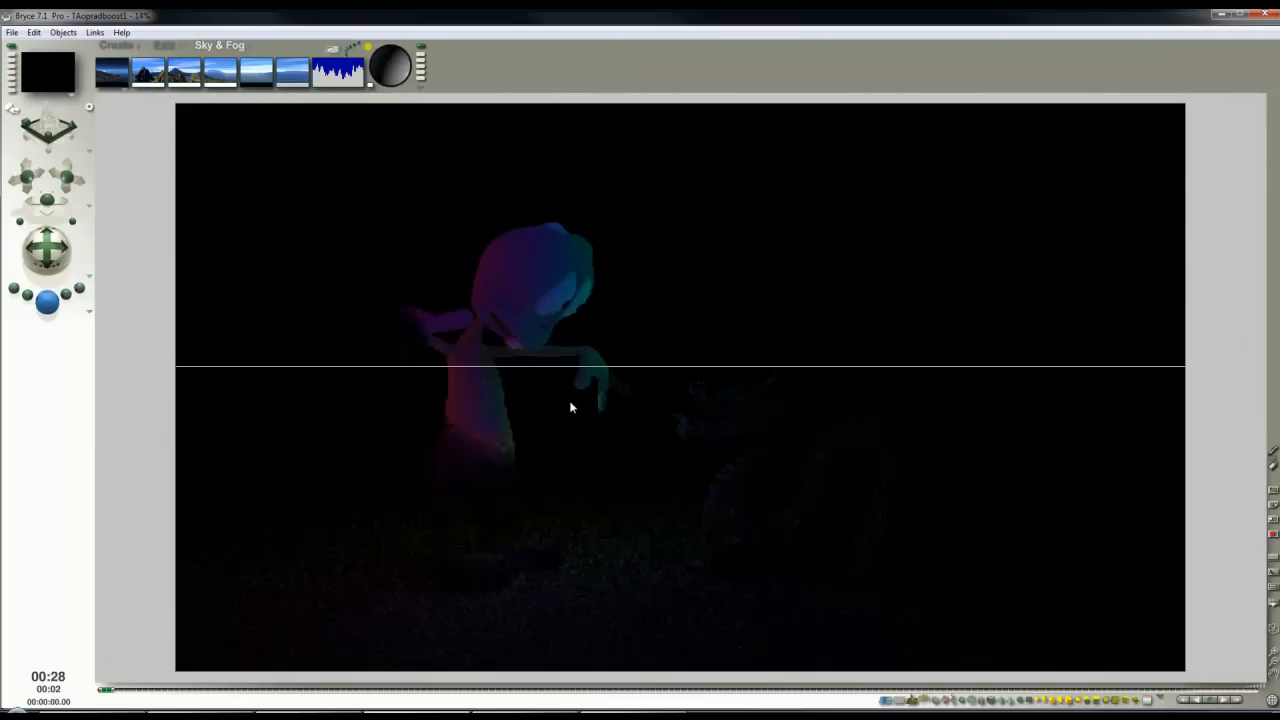
left_click(580, 451)
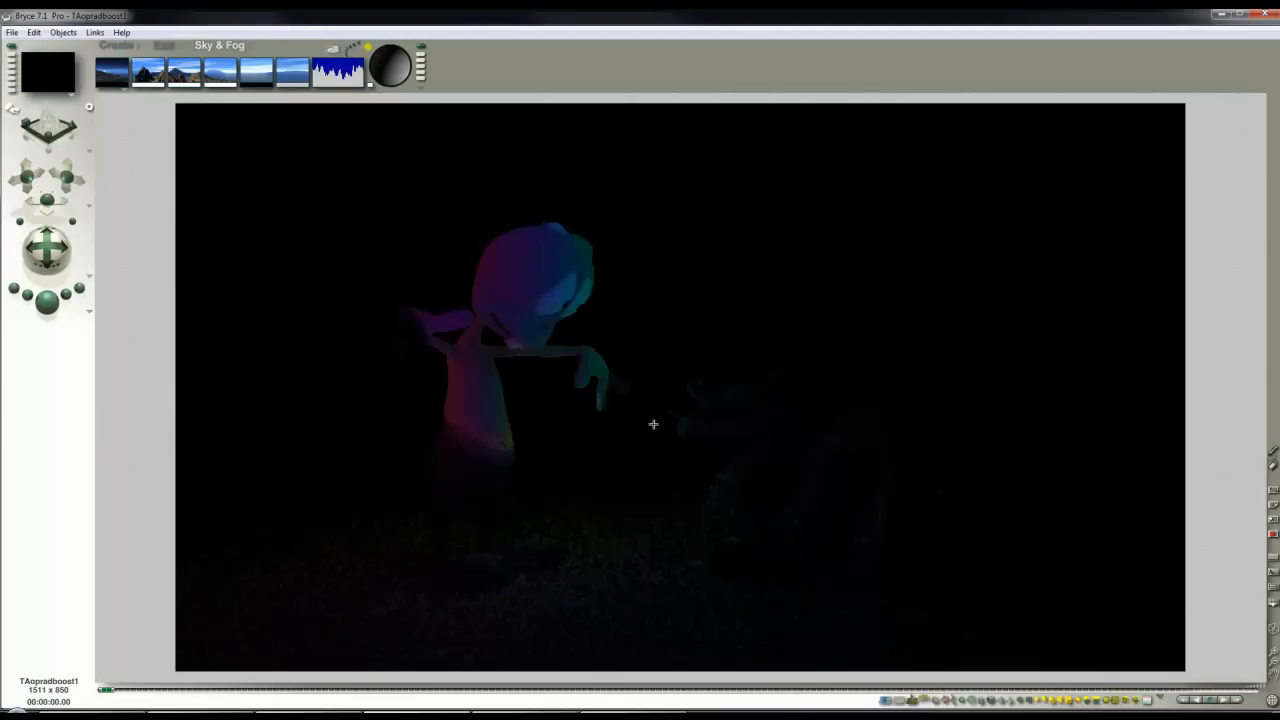
Step: Turn on Gamma Correction for the render
left_click(91, 312)
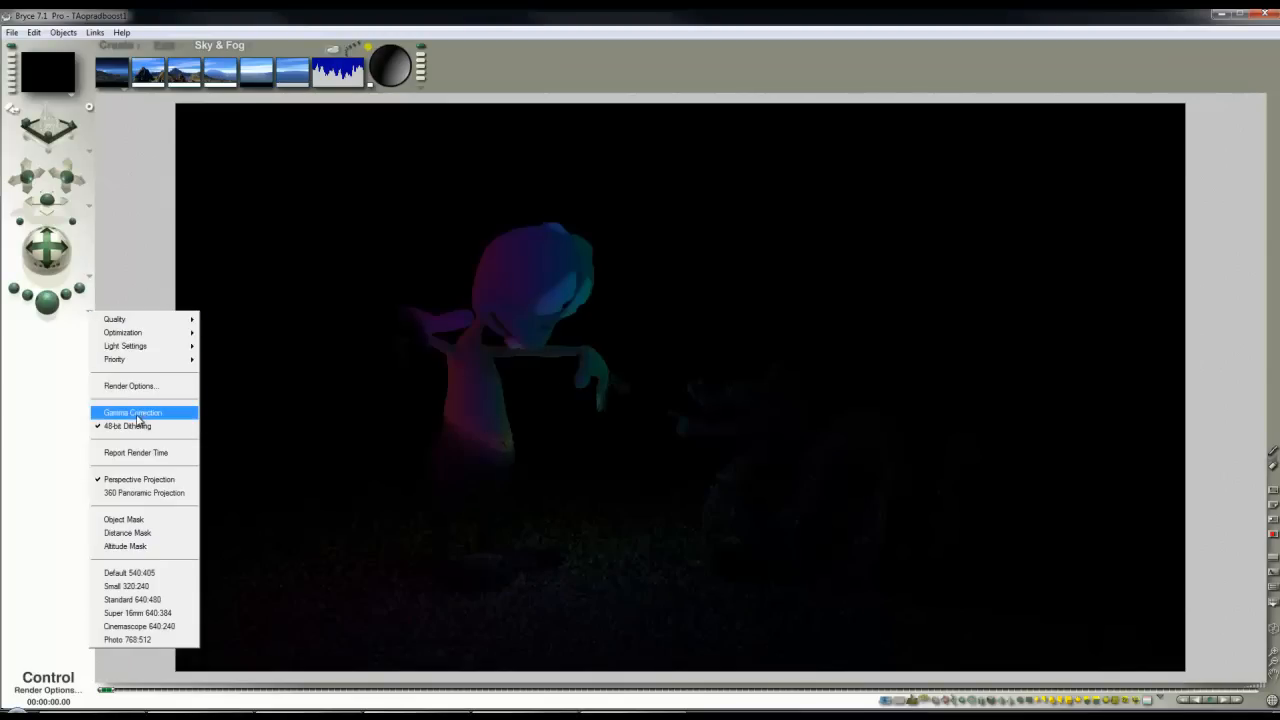
left_click(137, 413)
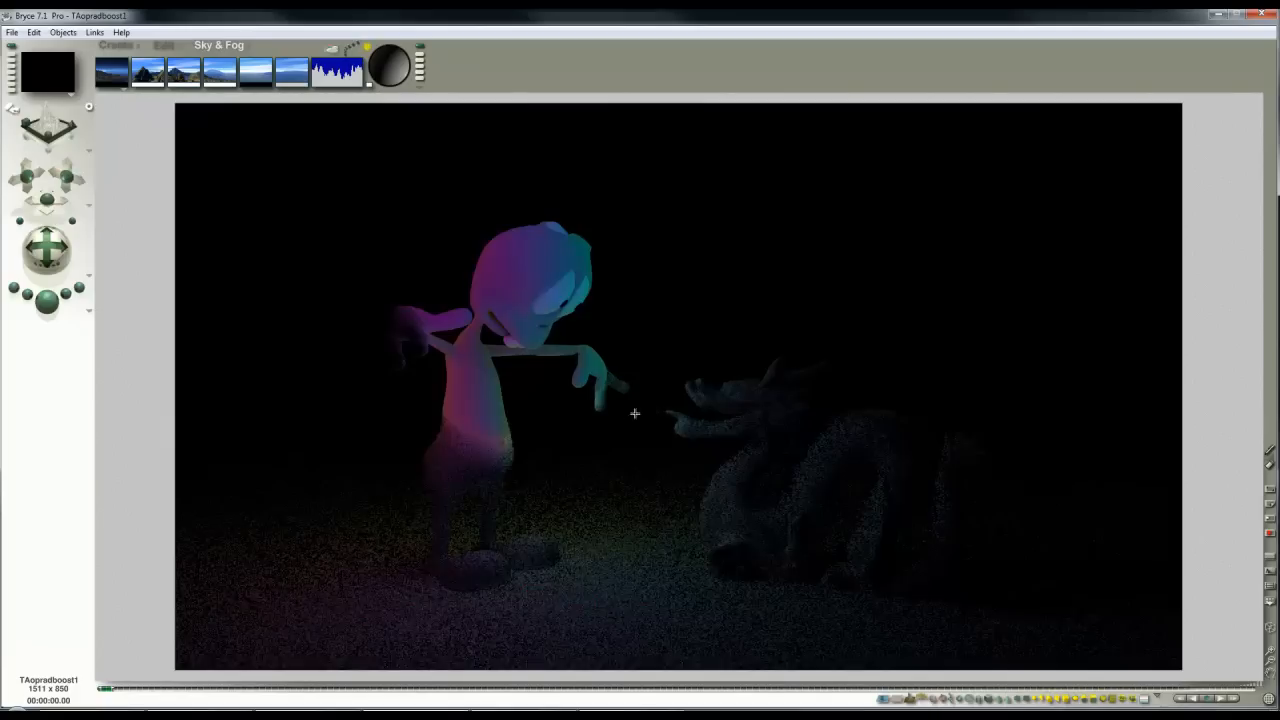
Step: Set the transparent colour of the radial light's procedural rainbow gel to RGB 0, 0, 255 and apply the material and light settings
left_click(605, 420)
left_click(645, 288)
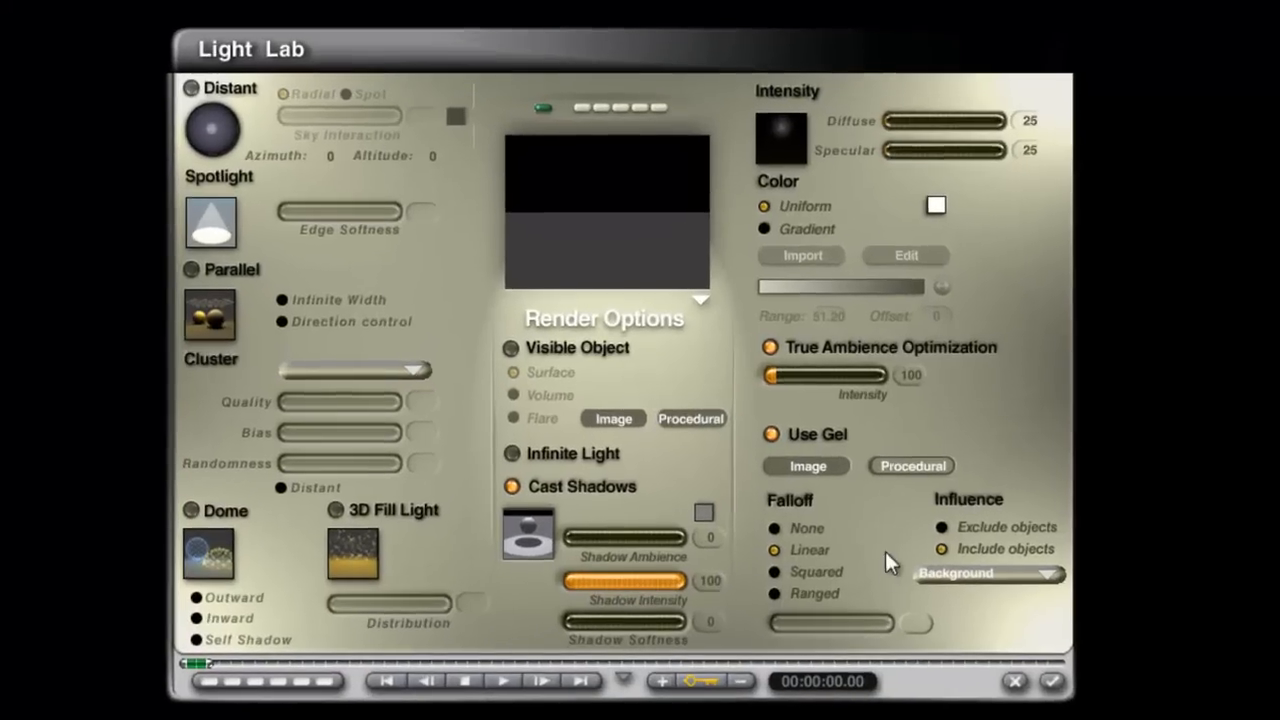
left_click(914, 466)
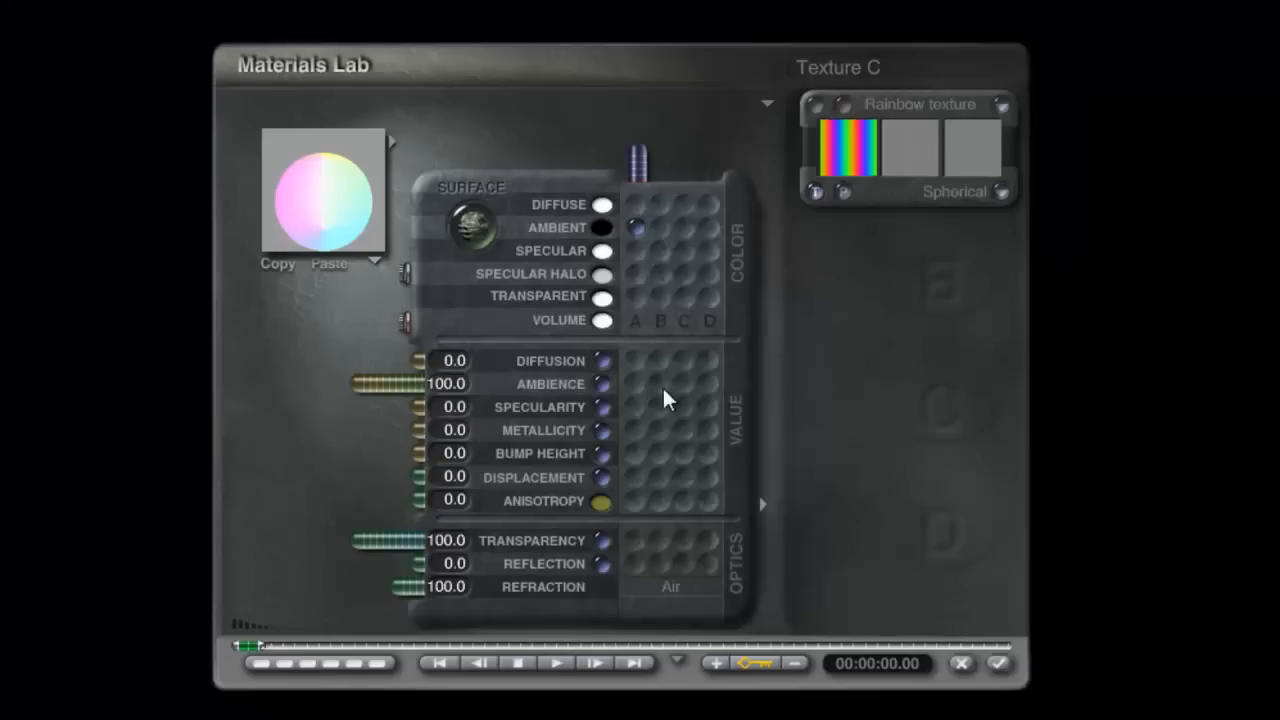
left_click(603, 300)
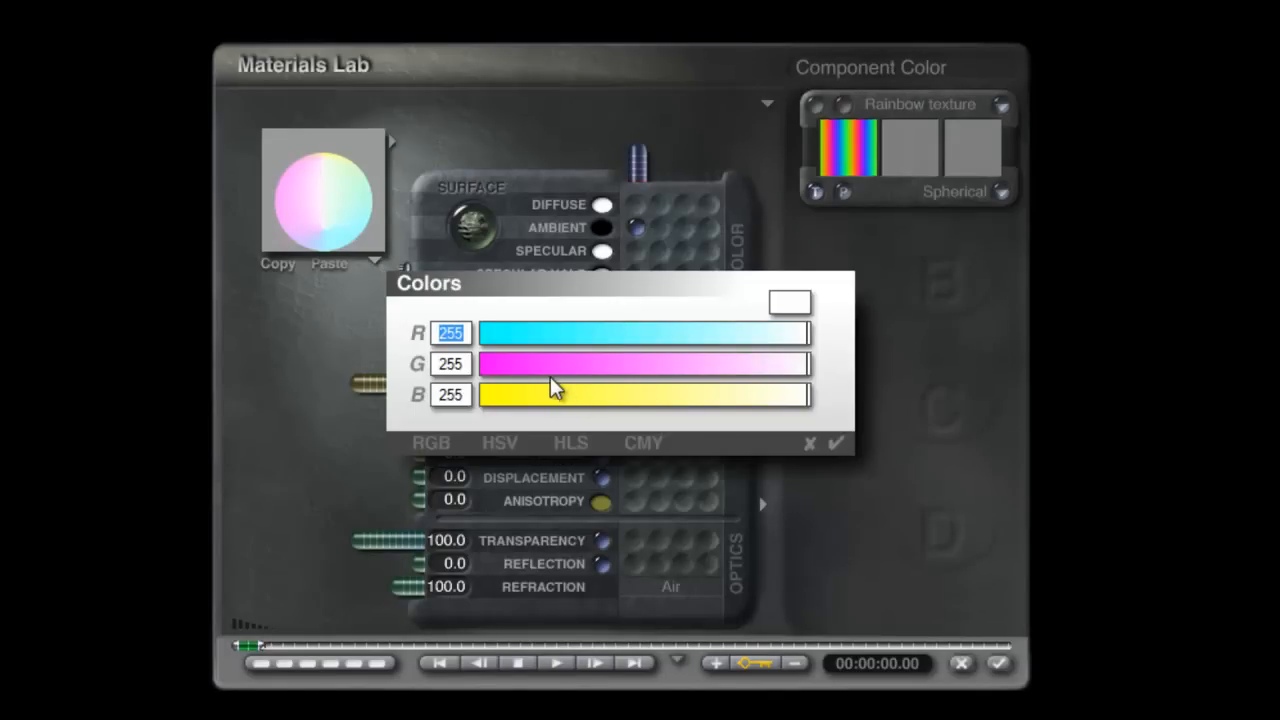
left_click_drag(545, 378, 456, 370)
left_click_drag(543, 337, 414, 345)
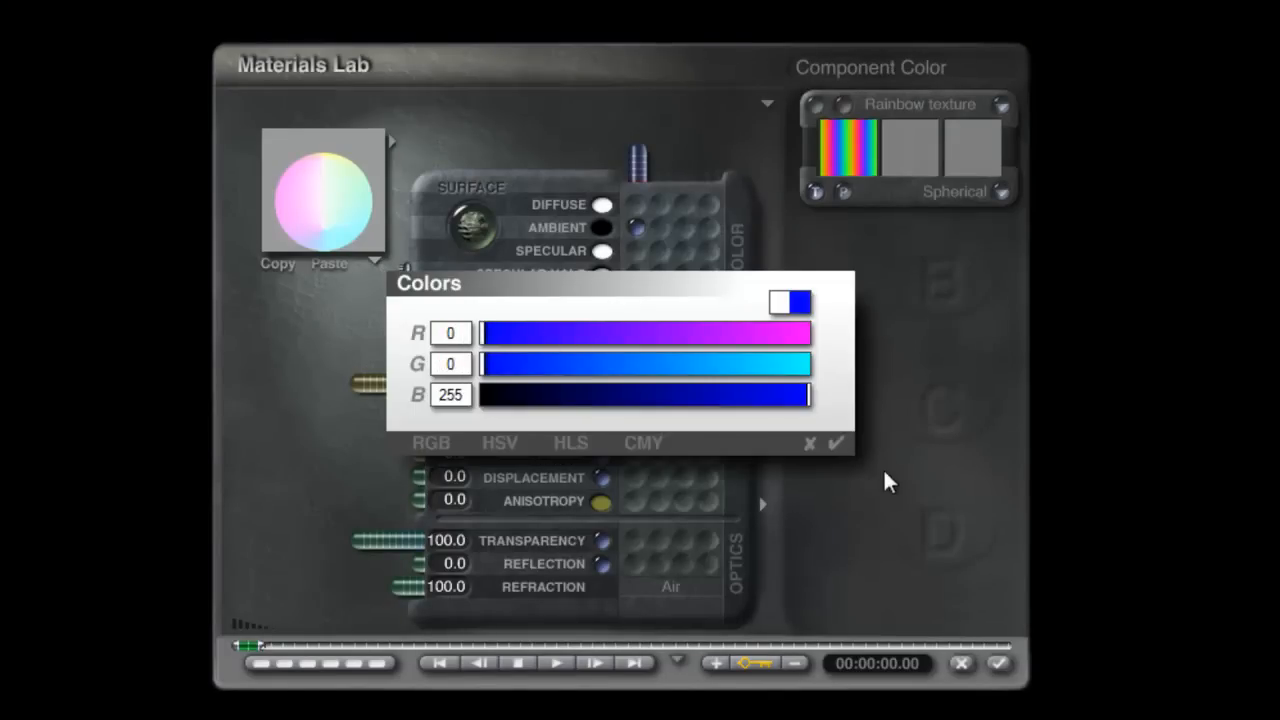
left_click(836, 443)
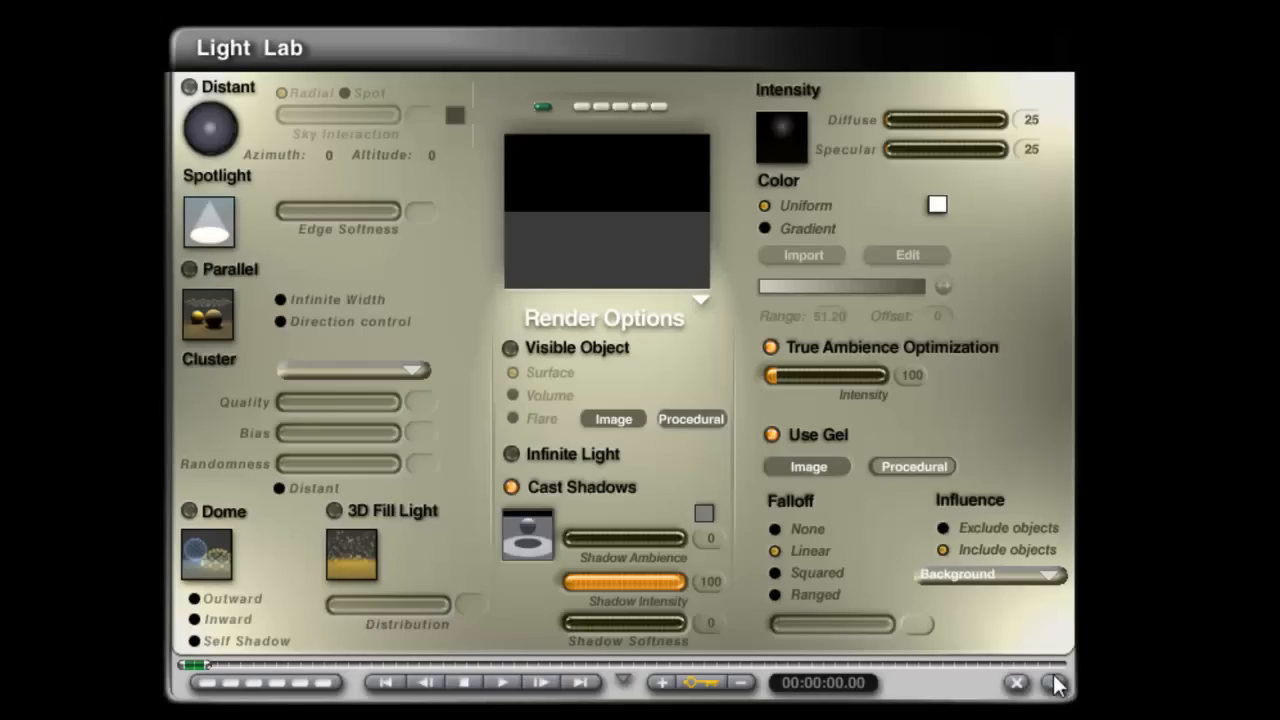
left_click(1052, 684)
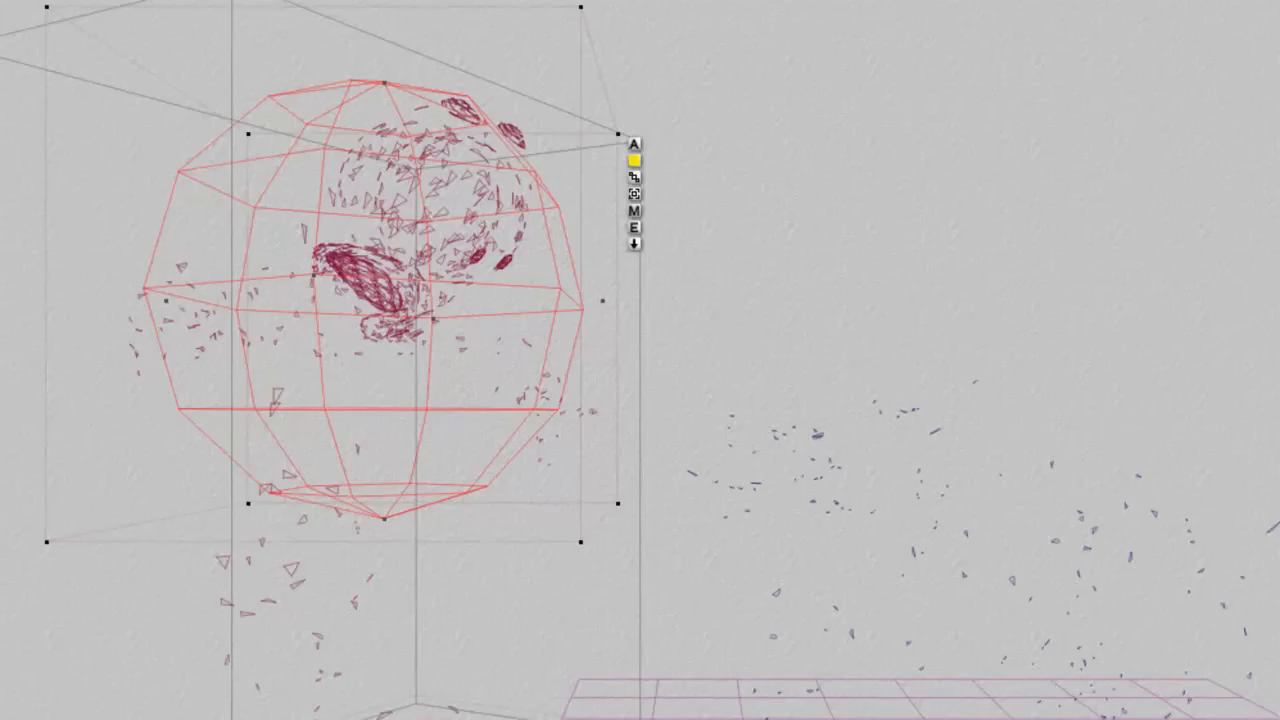
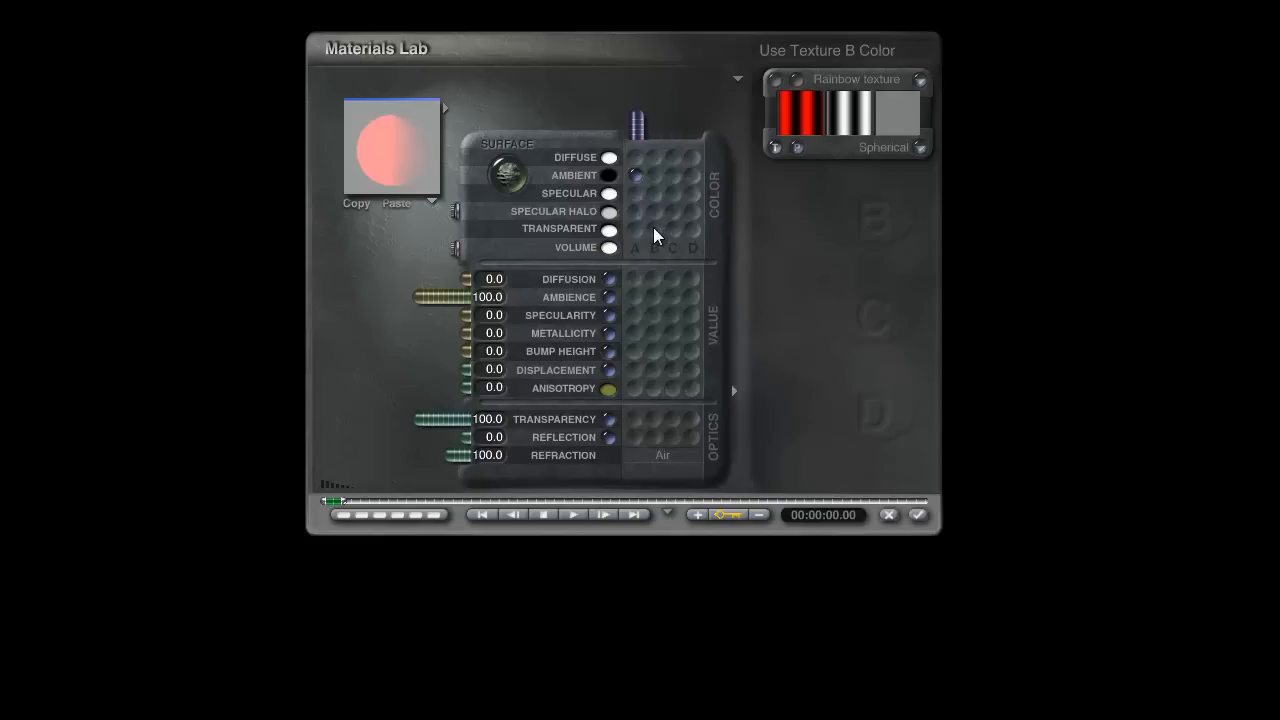
Step: Drive the gel's transparent colour instead of its ambient colour with the Rainbow texture, apply the settings and render the scene
left_click(636, 229)
left_click(609, 176)
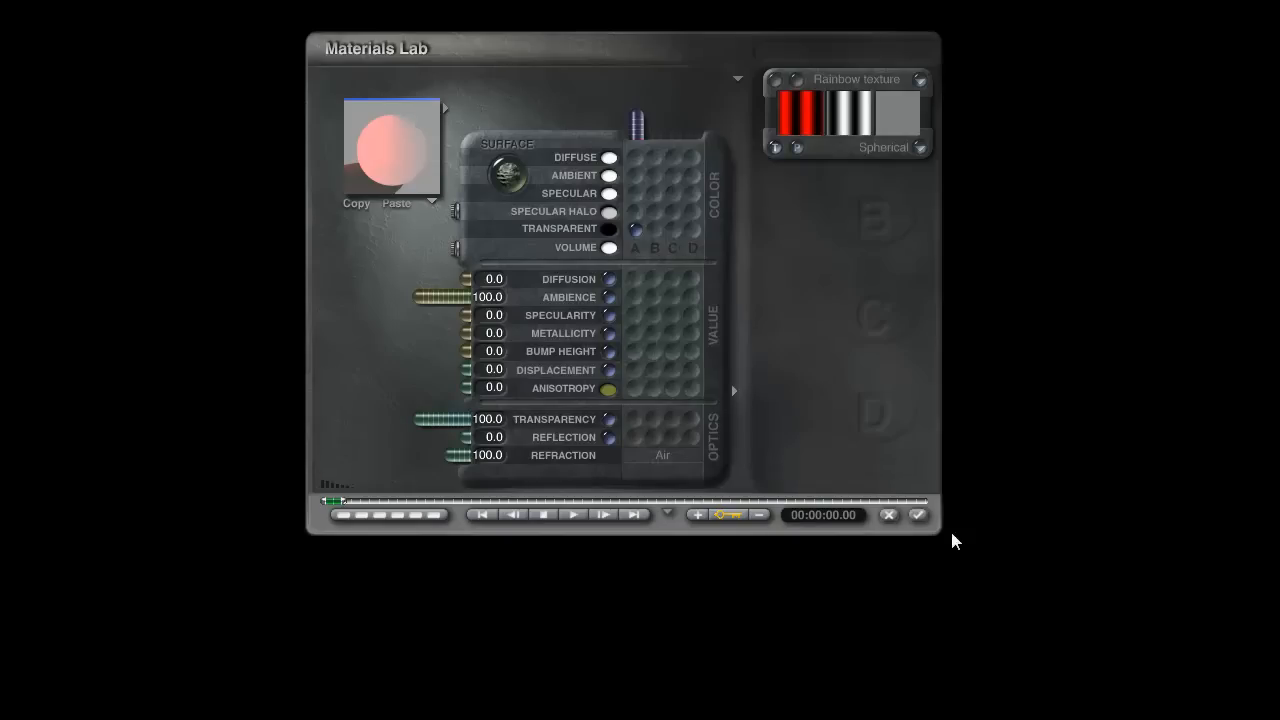
left_click(919, 515)
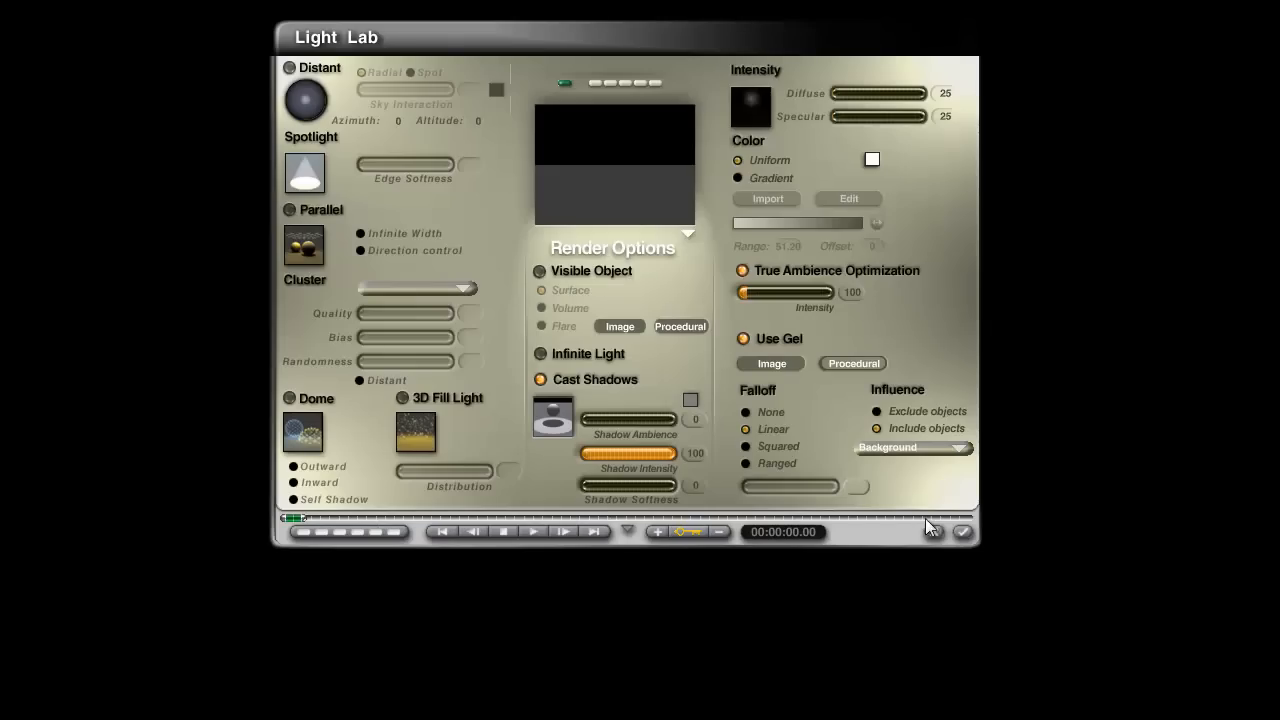
left_click(963, 532)
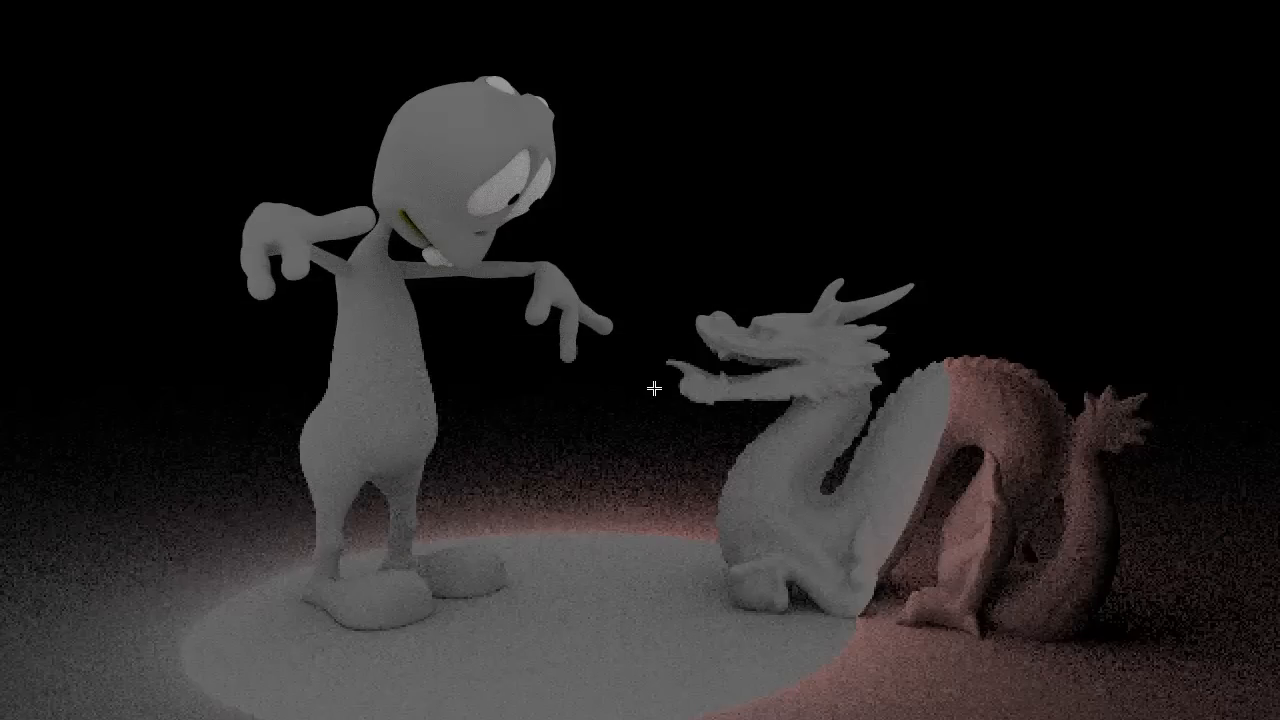
key("Escape")
Step: Reassign the Rainbow texture to the ambient colour in the radial light's gel and apply the material and light settings
left_click_drag(688, 390, 548, 286)
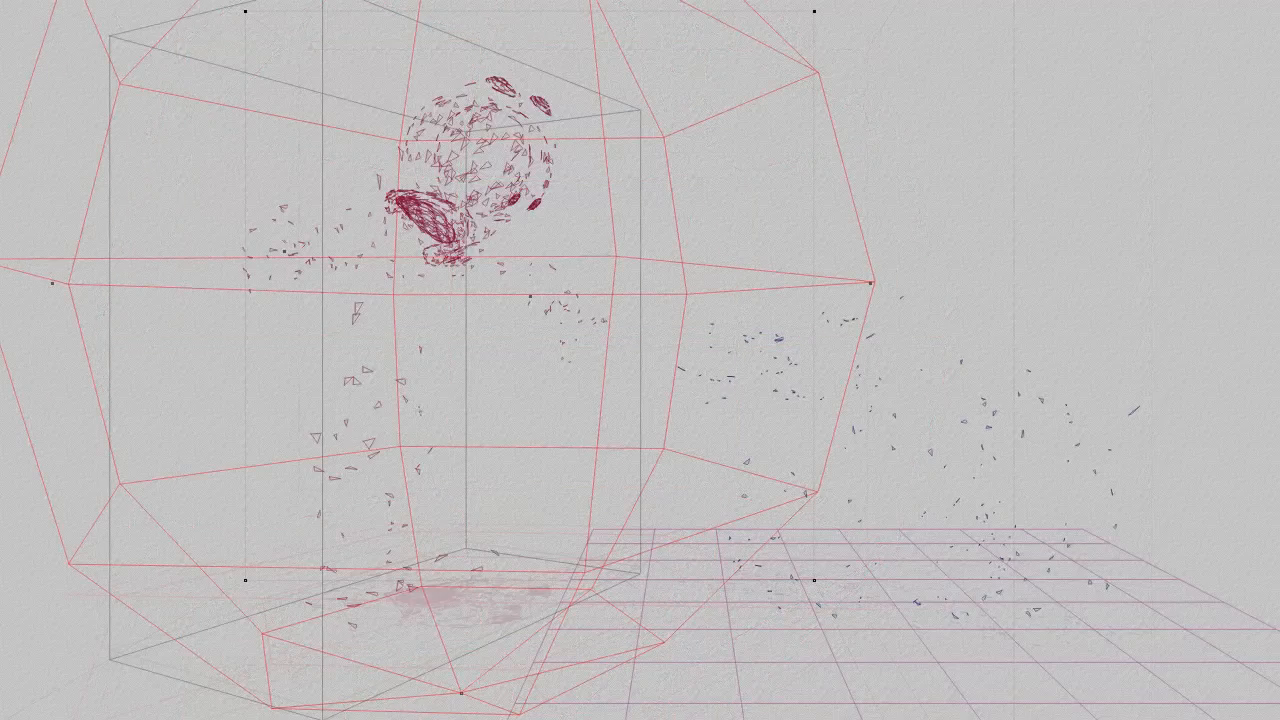
key("ctrl+e")
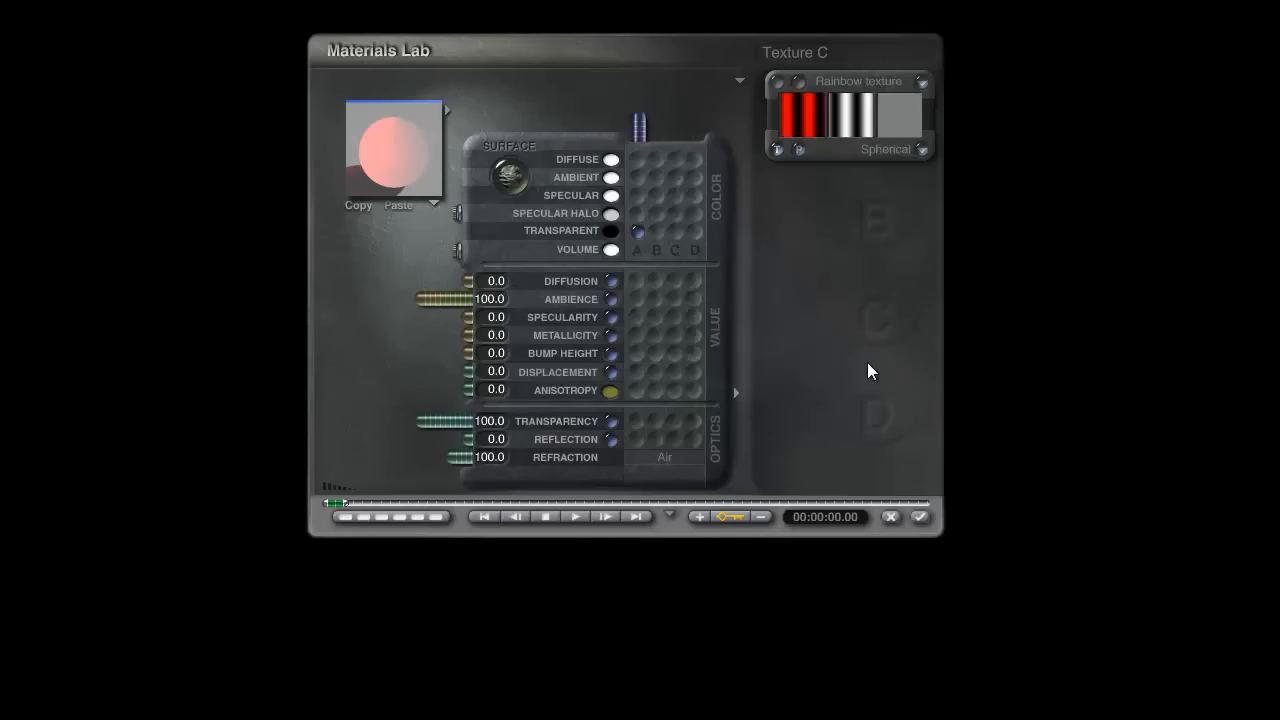
left_click(636, 180)
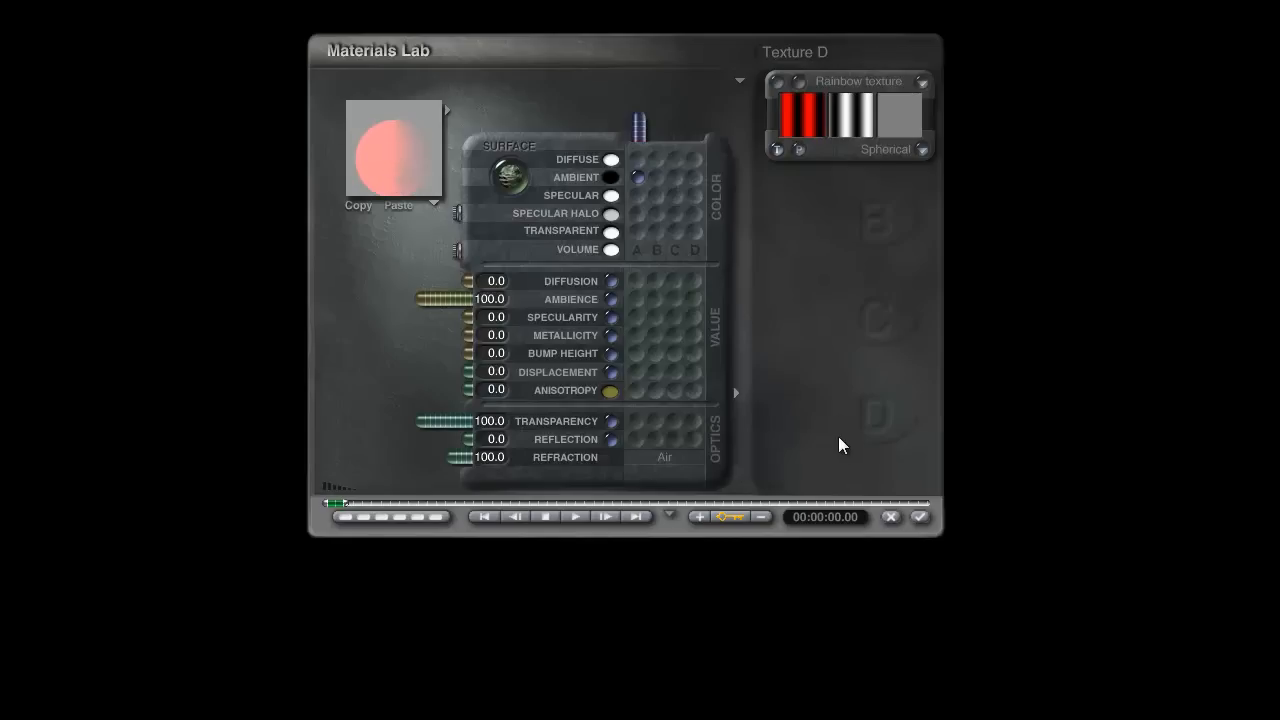
left_click(920, 517)
left_click(961, 532)
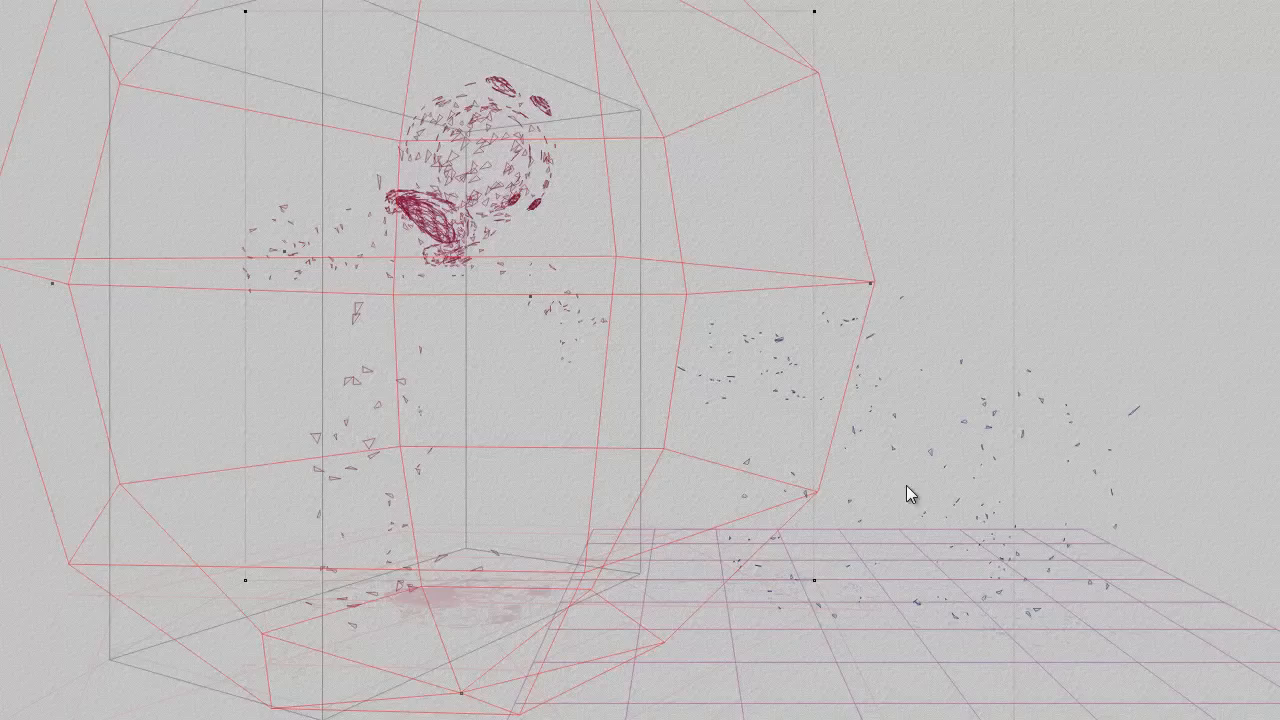
Step: Place a copy of the radial light toward the dragon and make its gel texture use only the green rainbow component
left_click_drag(627, 430, 1086, 440)
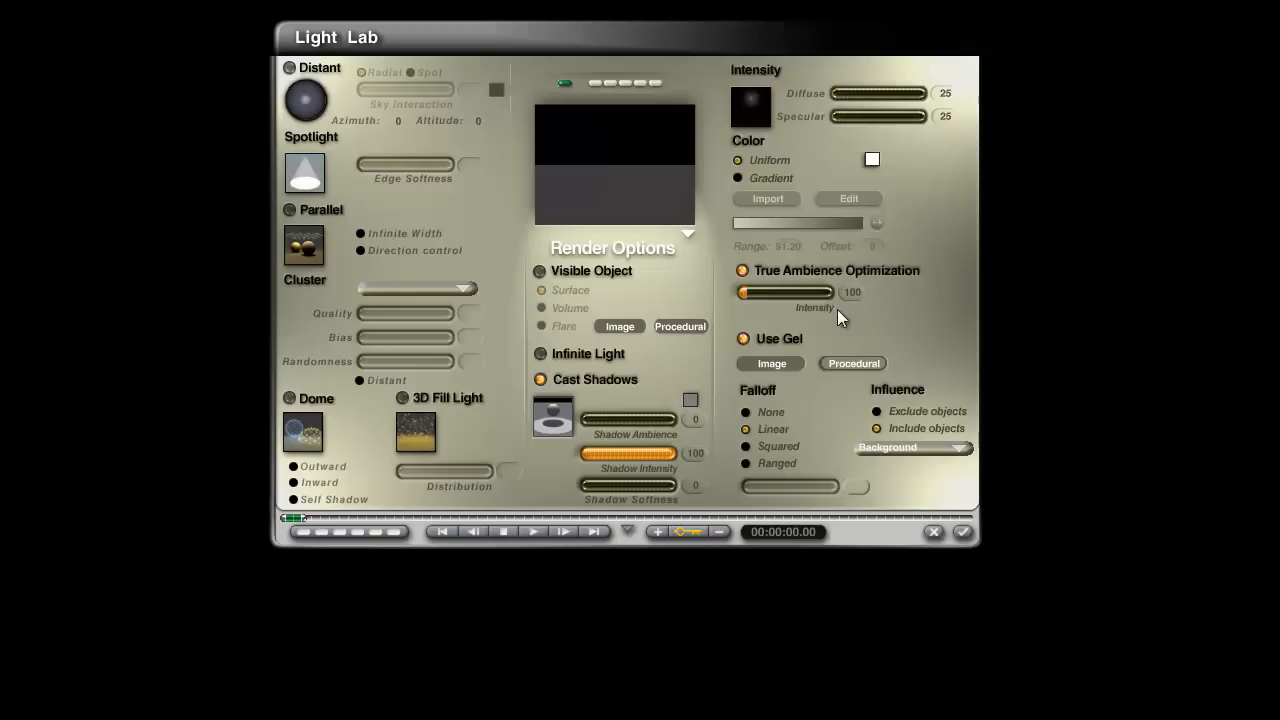
left_click(863, 365)
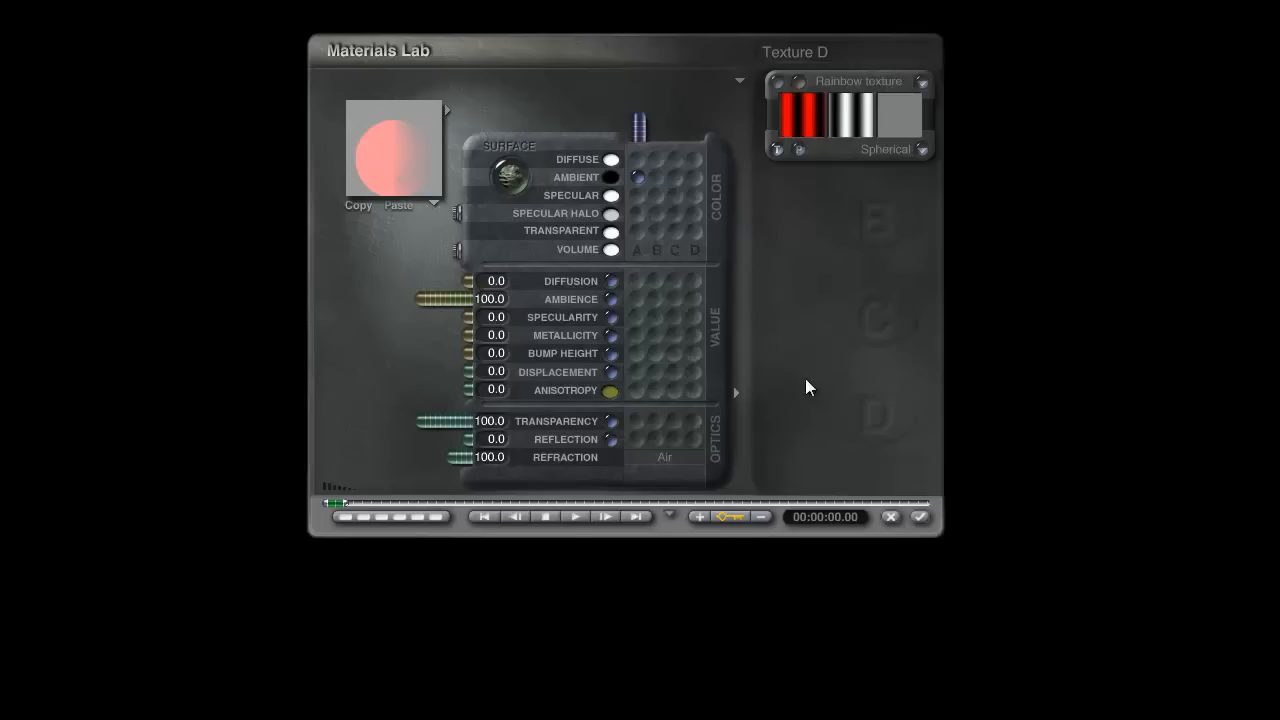
left_click(798, 72)
left_click(357, 102)
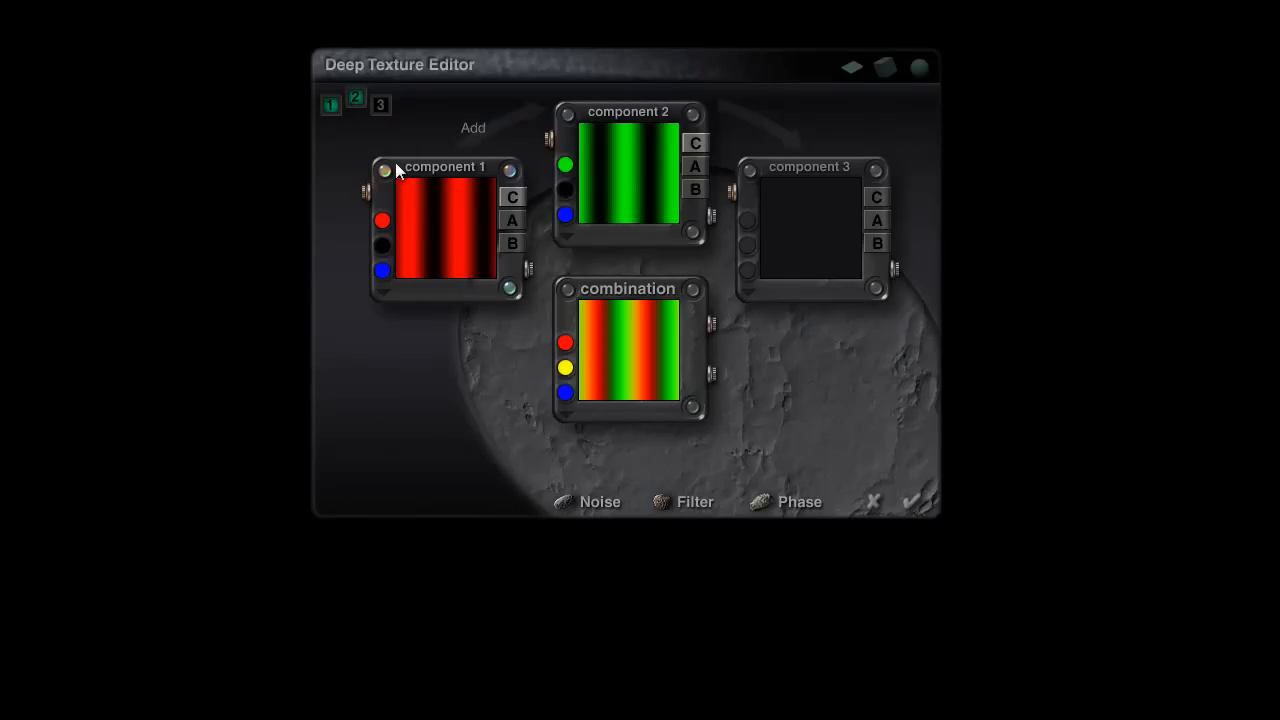
left_click_drag(624, 190, 445, 228)
left_click(332, 103)
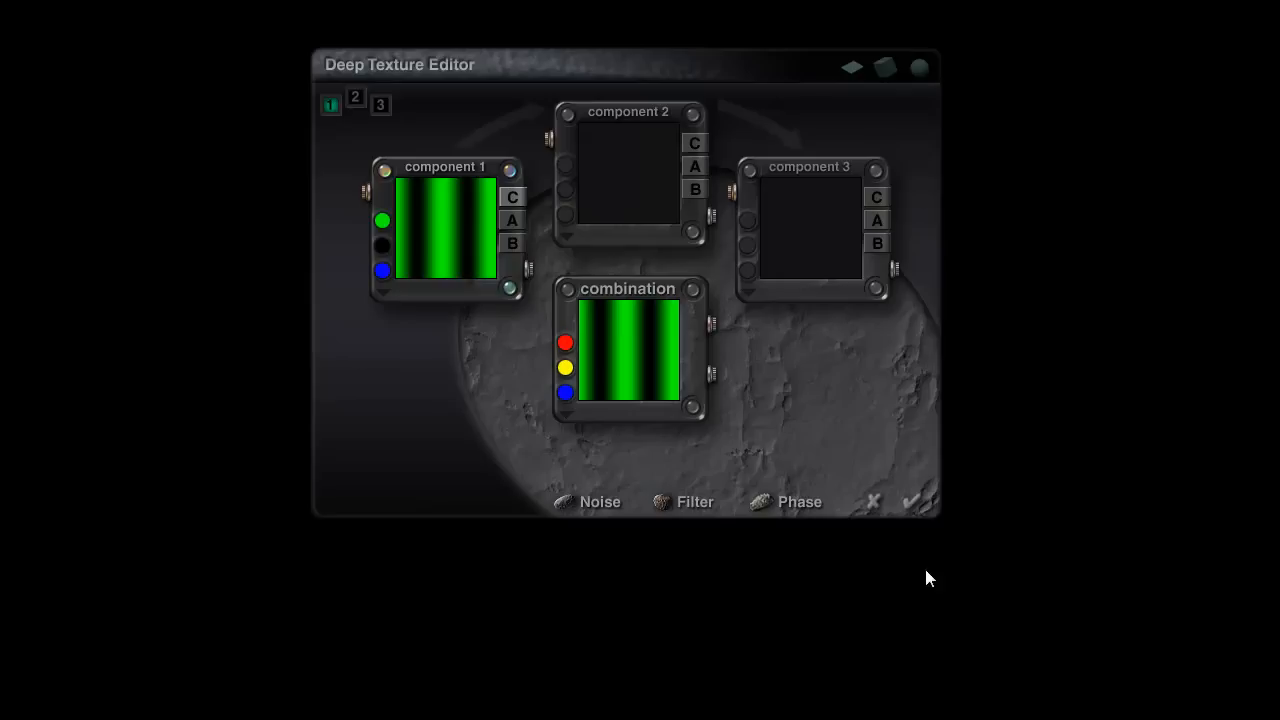
left_click(912, 503)
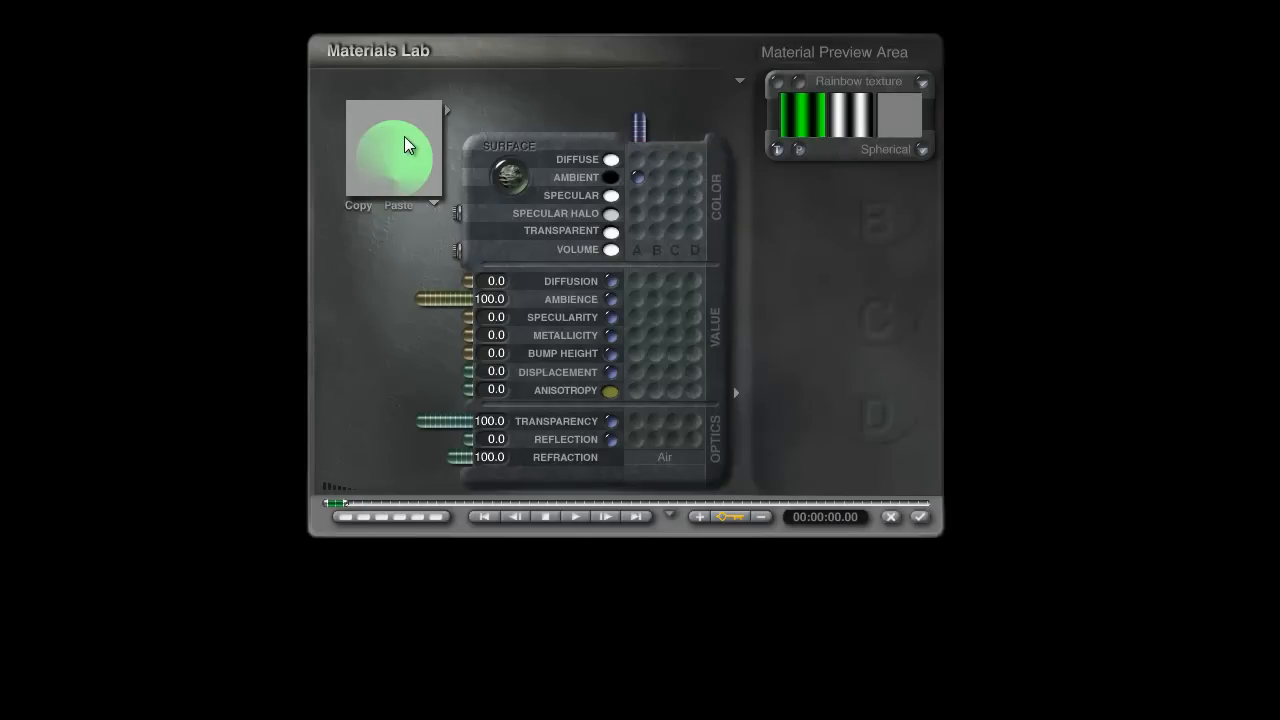
left_click(963, 532)
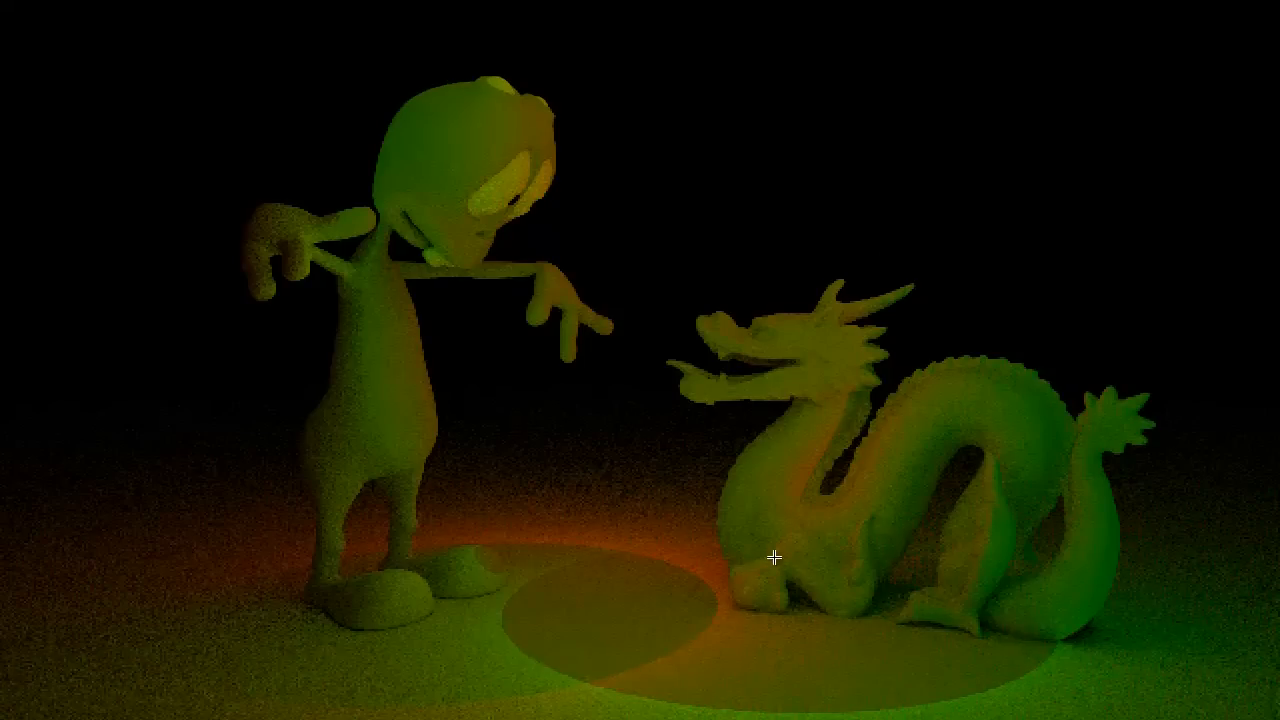
key("Escape")
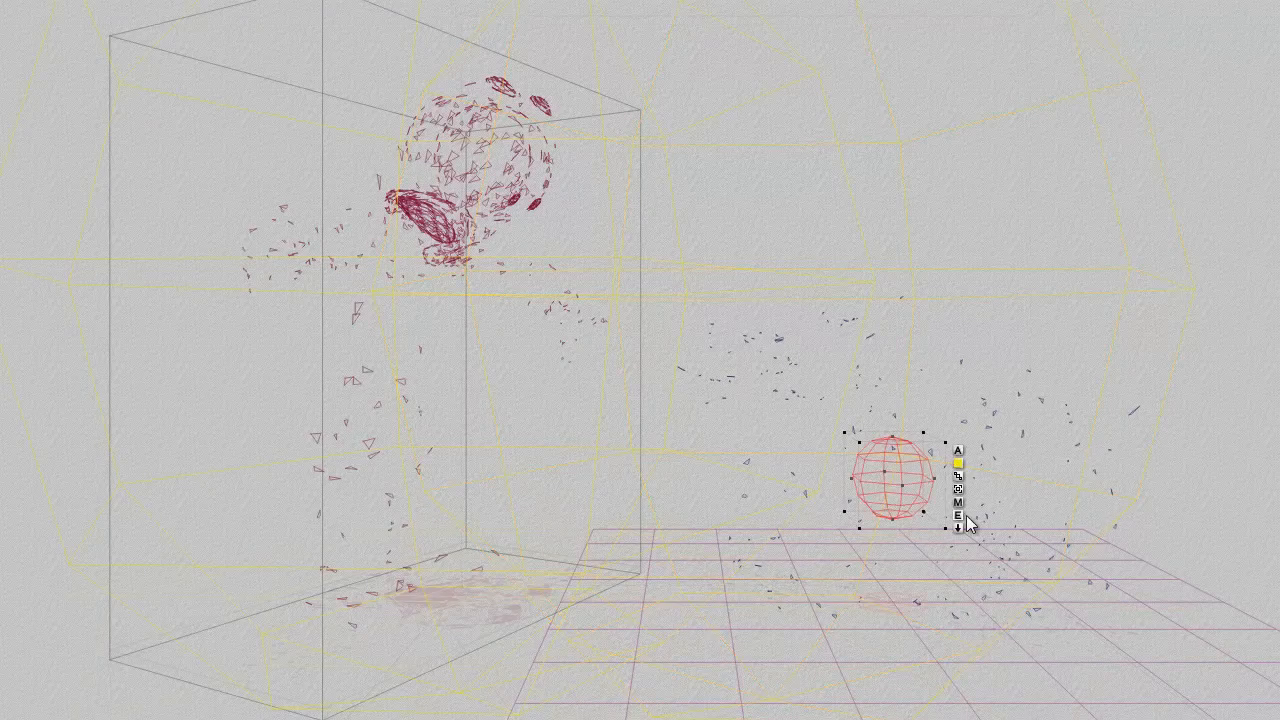
Step: Give the new radial light near the dragon Ranged falloff of 9990, enable True Ambience Optimization and apply the light settings
left_click(964, 514)
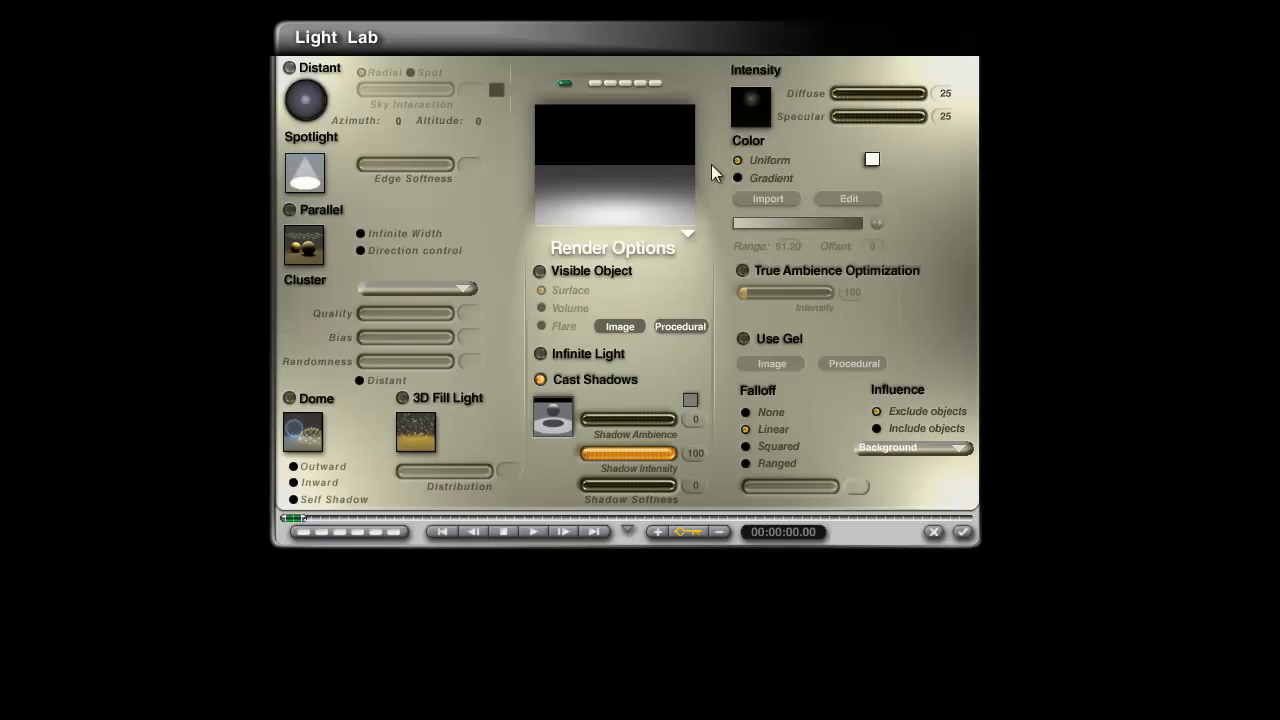
left_click(748, 464)
left_click_drag(770, 484, 830, 480)
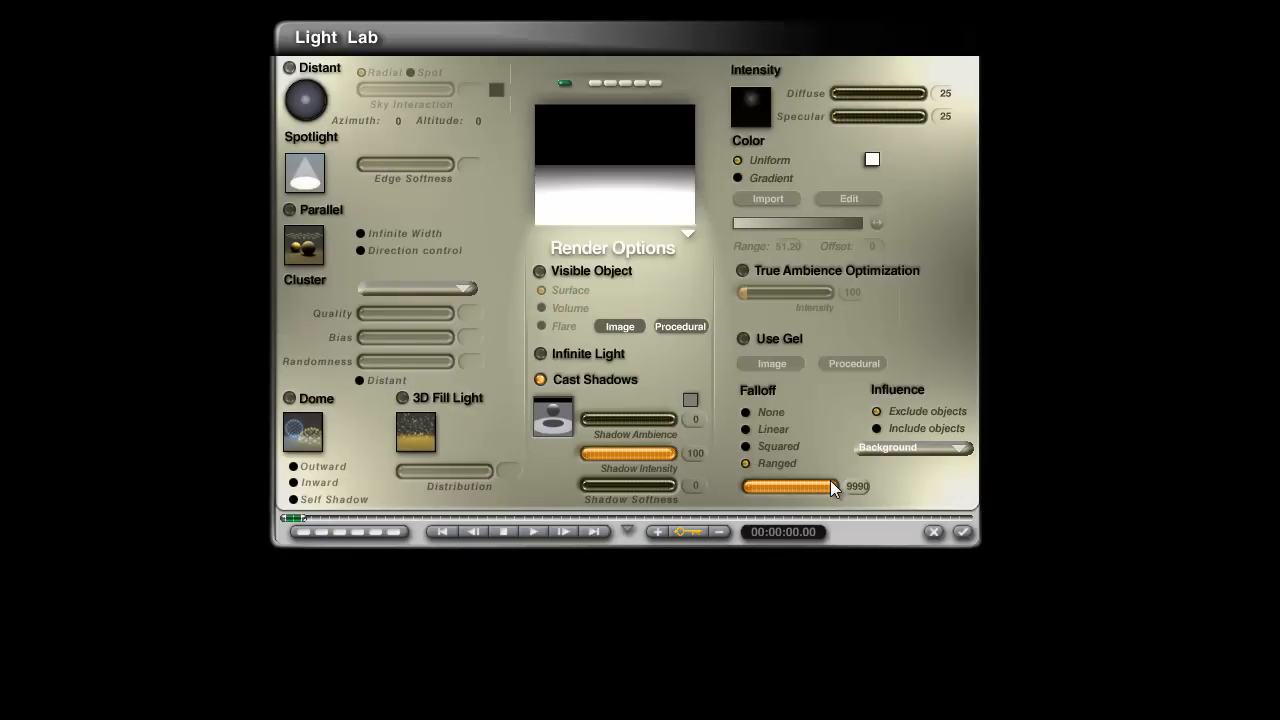
left_click(743, 271)
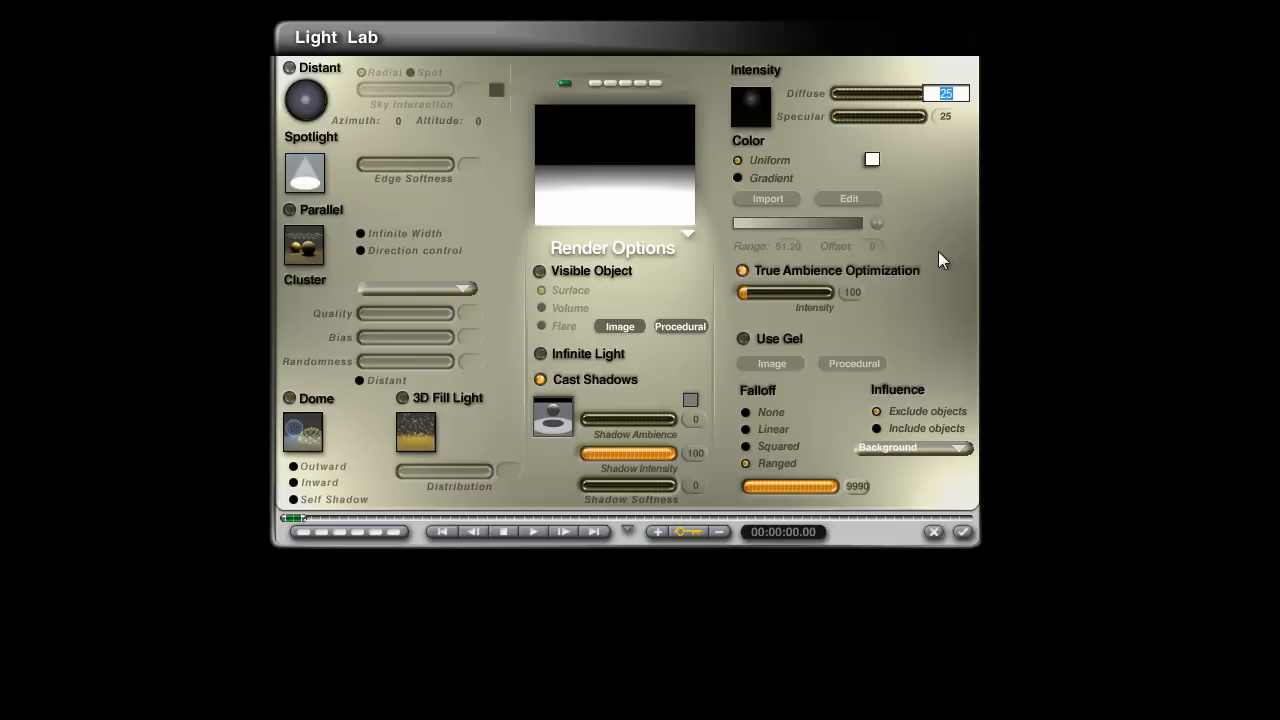
left_click(913, 146)
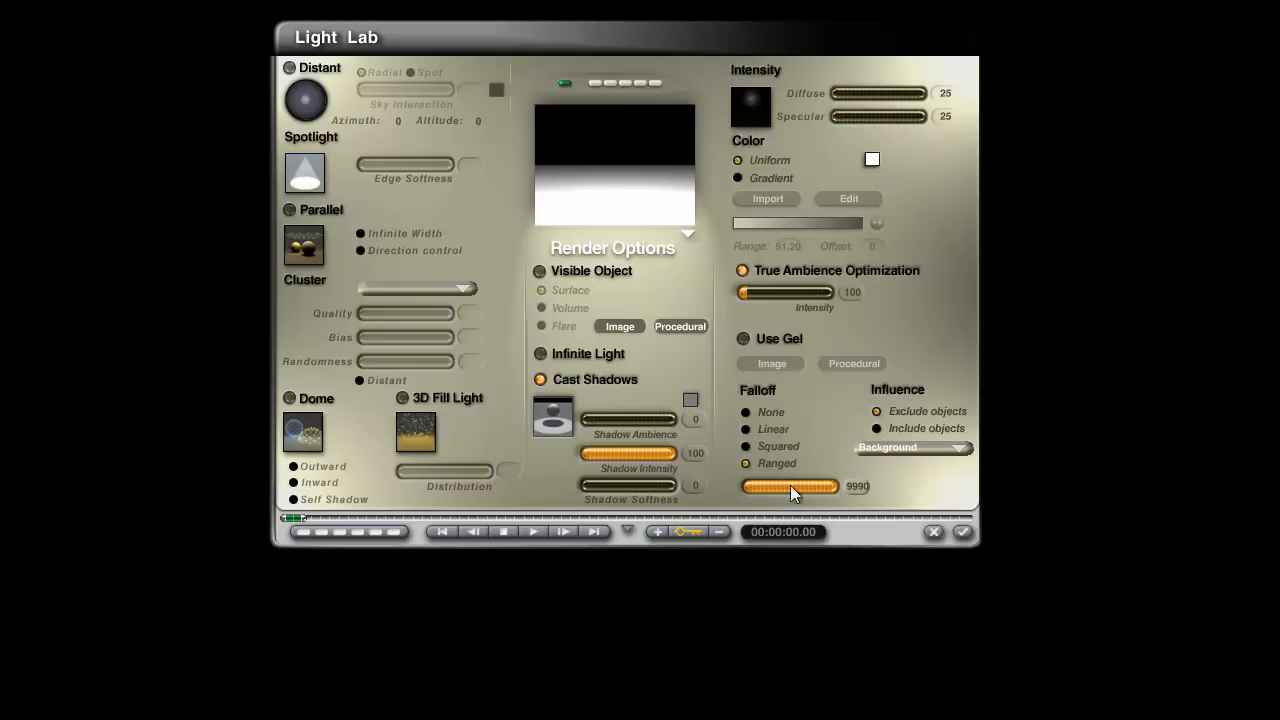
left_click(964, 533)
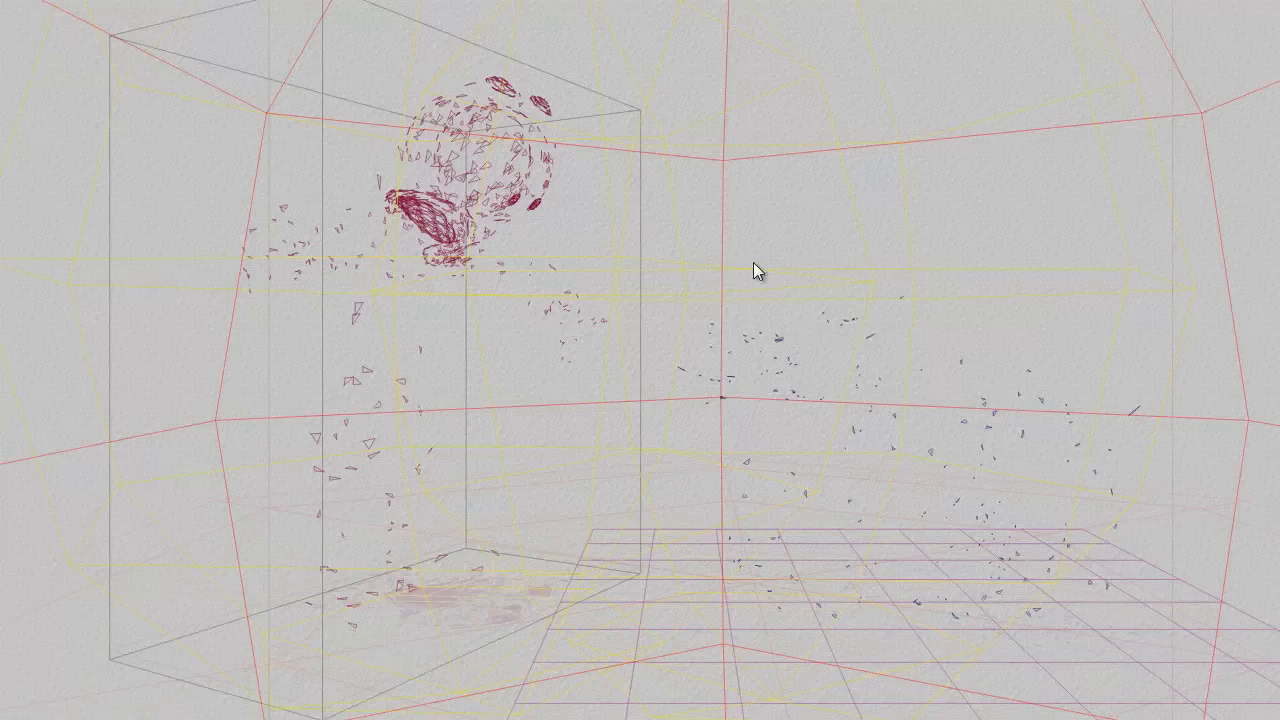
Step: Select the copied radial light and set the transparent colour of its green rainbow gel to RGB 0, 0, 250
right_click(892, 251)
left_click(958, 263)
right_click(958, 259)
left_click(1008, 292)
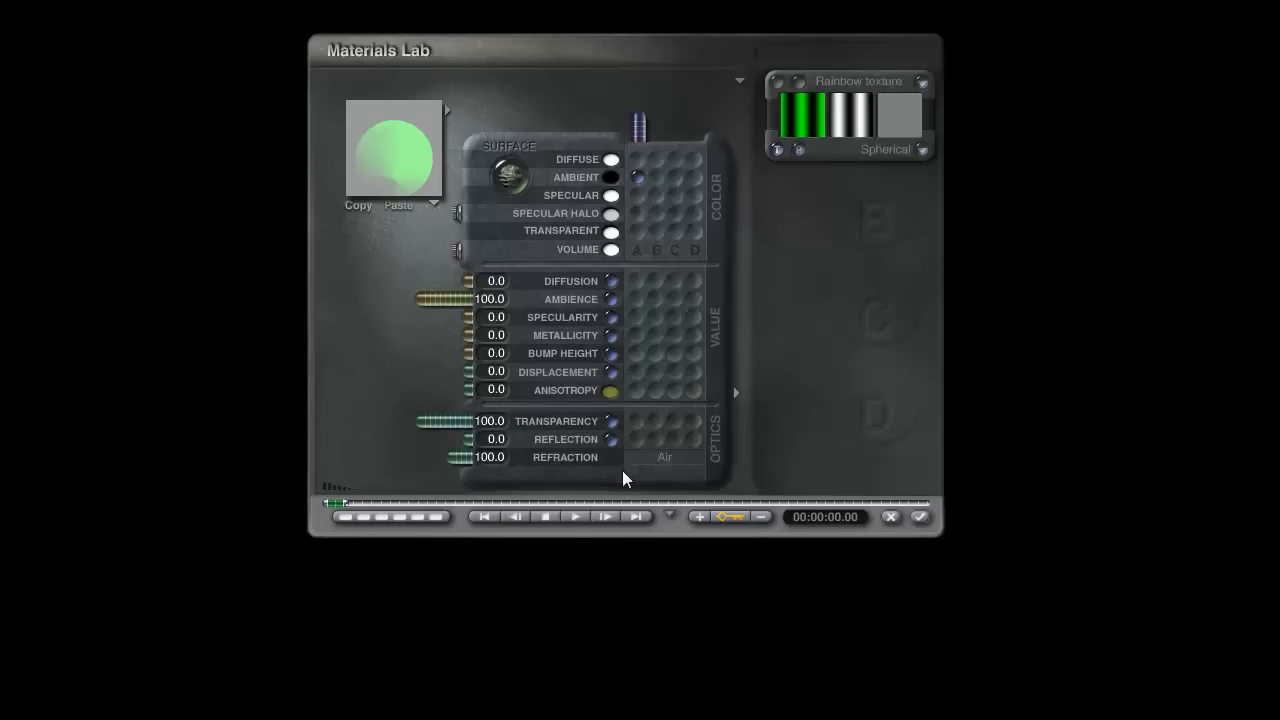
left_click(611, 232)
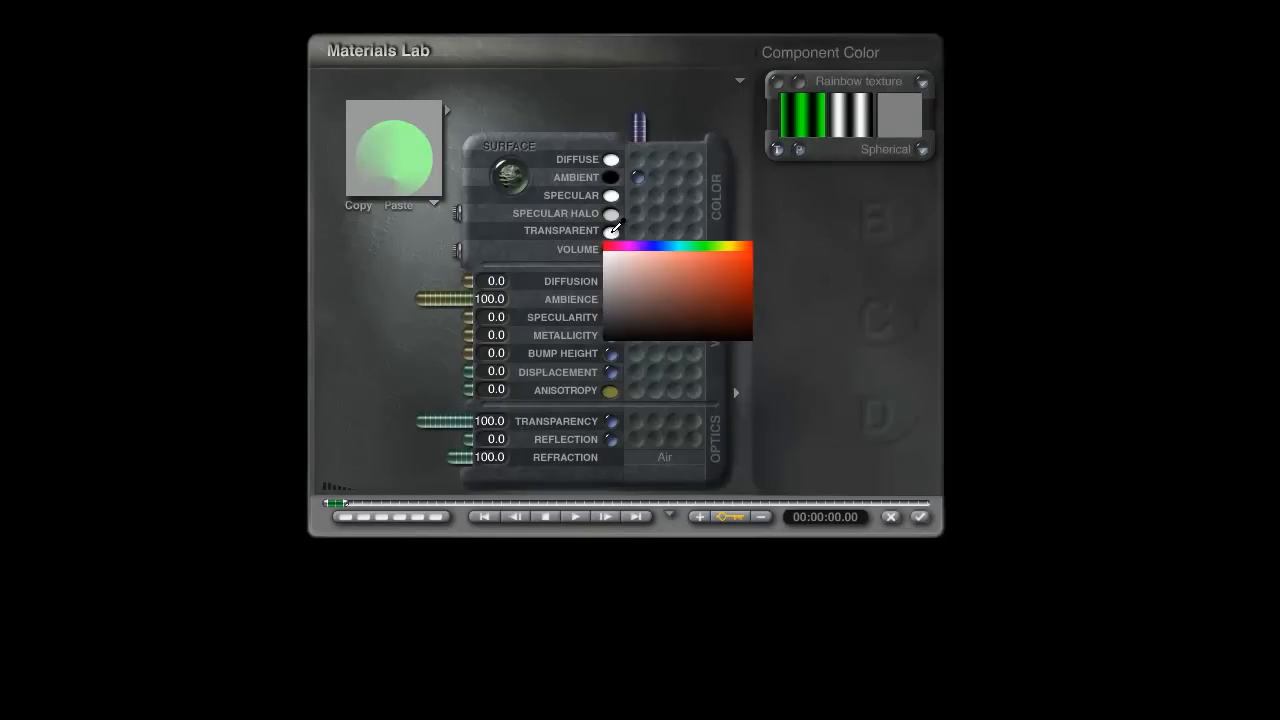
left_click(611, 233, "alt")
left_click_drag(643, 292, 520, 290)
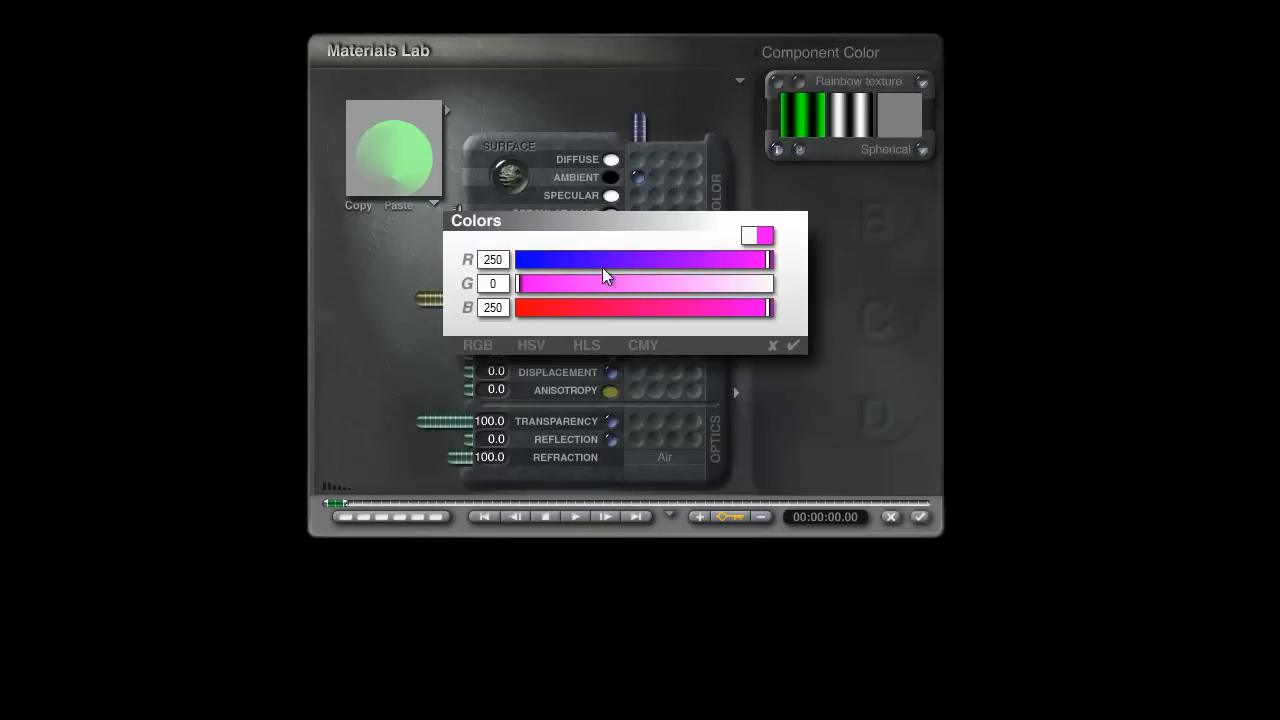
left_click_drag(597, 262, 520, 260)
left_click(793, 345)
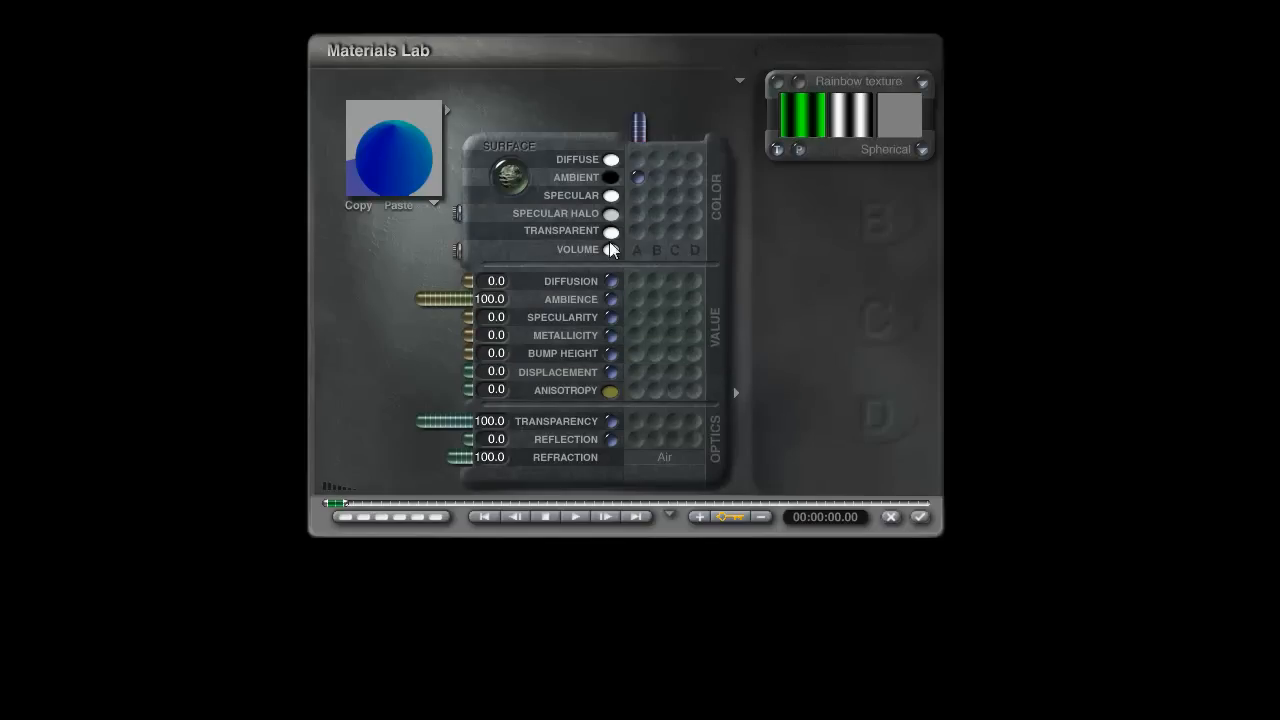
Step: Raise the blue value of the green gel's transparent colour to 255
left_click(617, 236, "alt")
left_click_drag(766, 308, 828, 319)
left_click(795, 345)
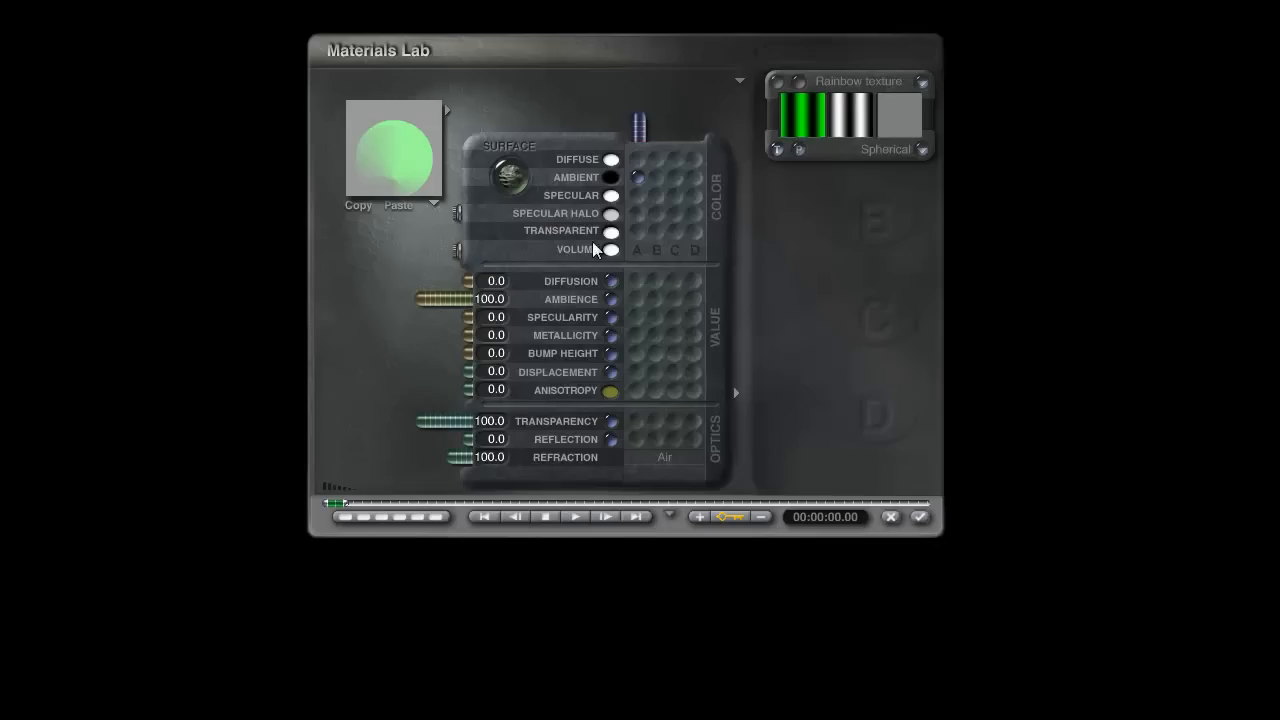
Step: Set the green gel's transparent colour to RGB 0, 0, 253 and apply the material and light settings
left_click(618, 240)
left_click_drag(706, 283, 428, 285)
left_click_drag(602, 261, 409, 263)
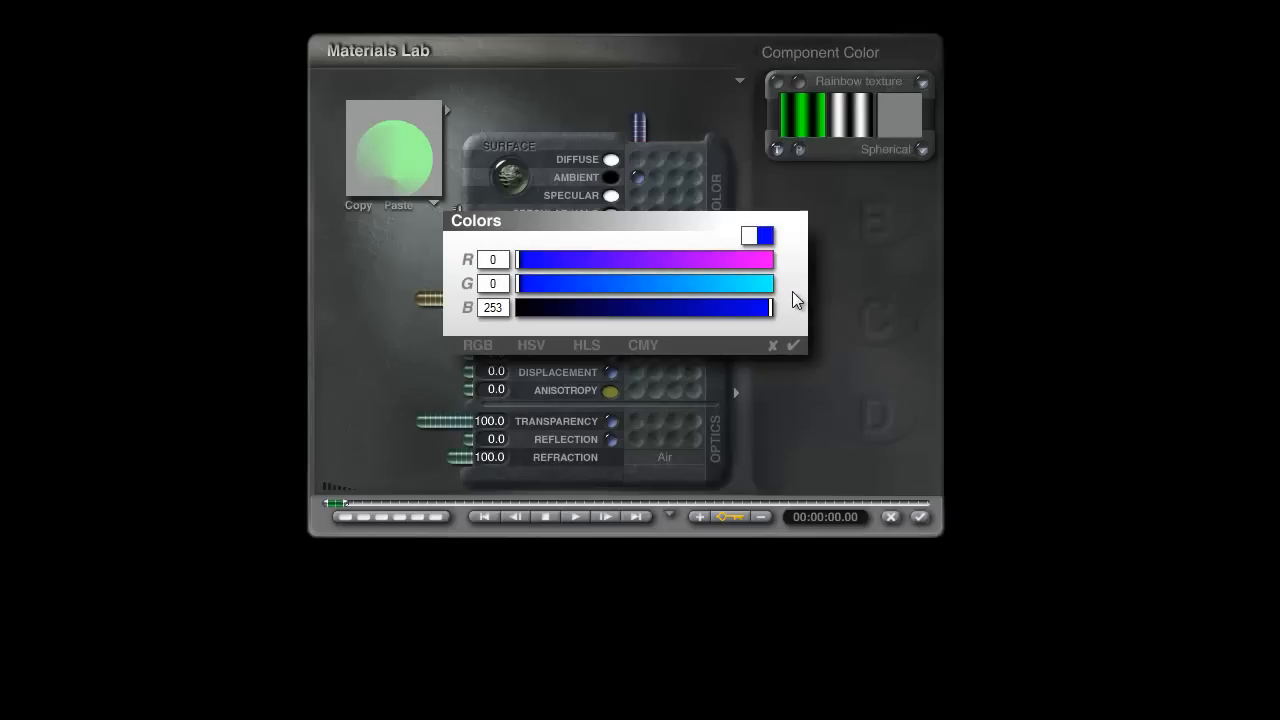
left_click(796, 345)
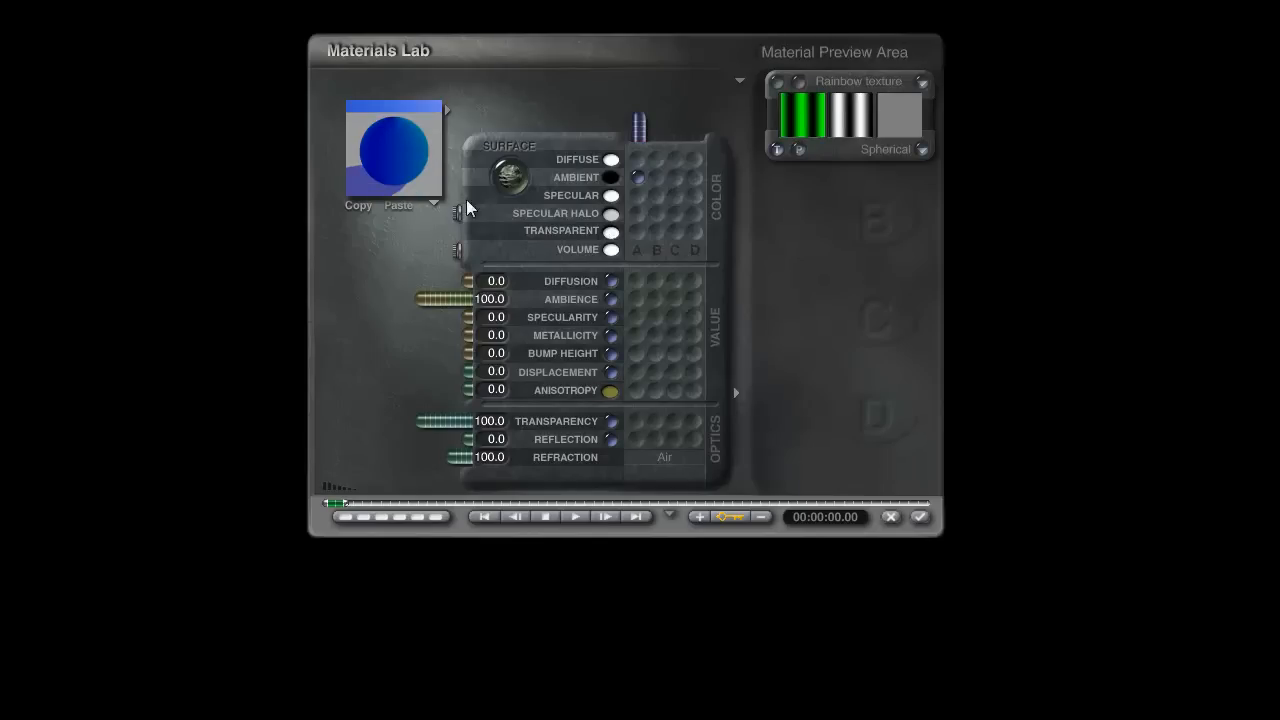
left_click(919, 517)
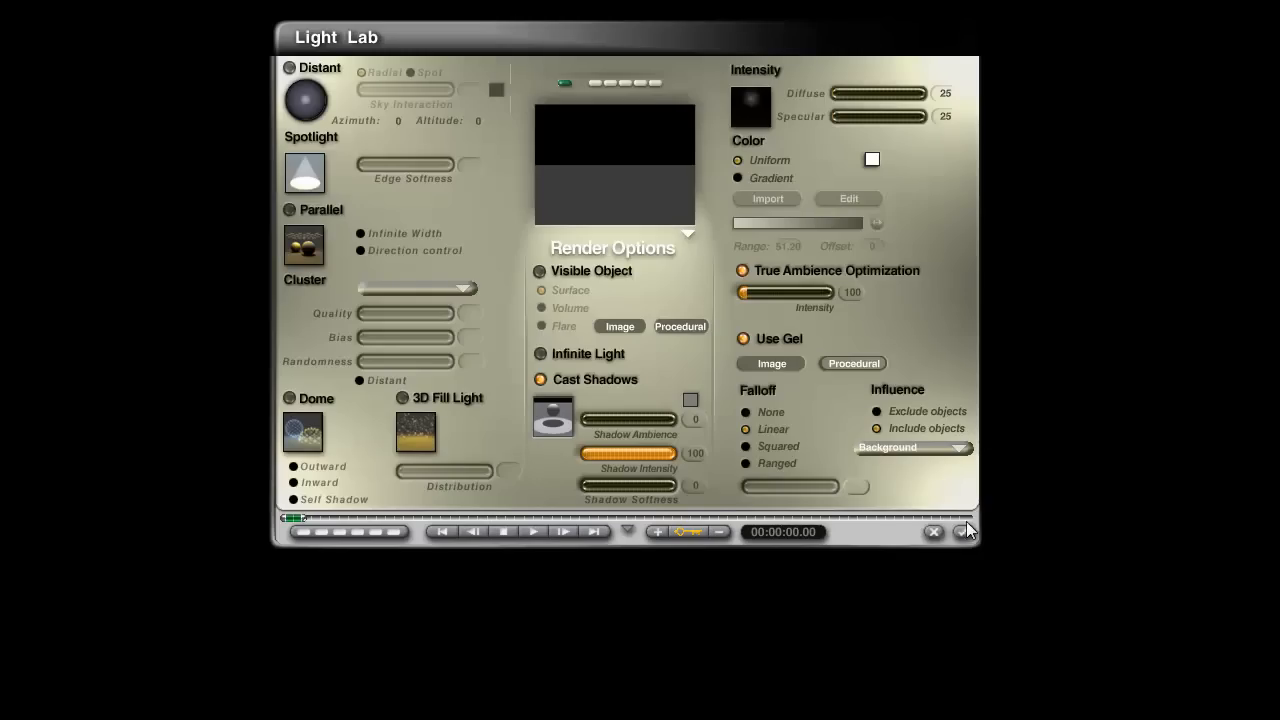
left_click(964, 531)
Step: Set the red gel's transparent colour to RGB 0, 0, 253, apply its light settings and delete the unneeded radial light
right_click(267, 204)
left_click(303, 234)
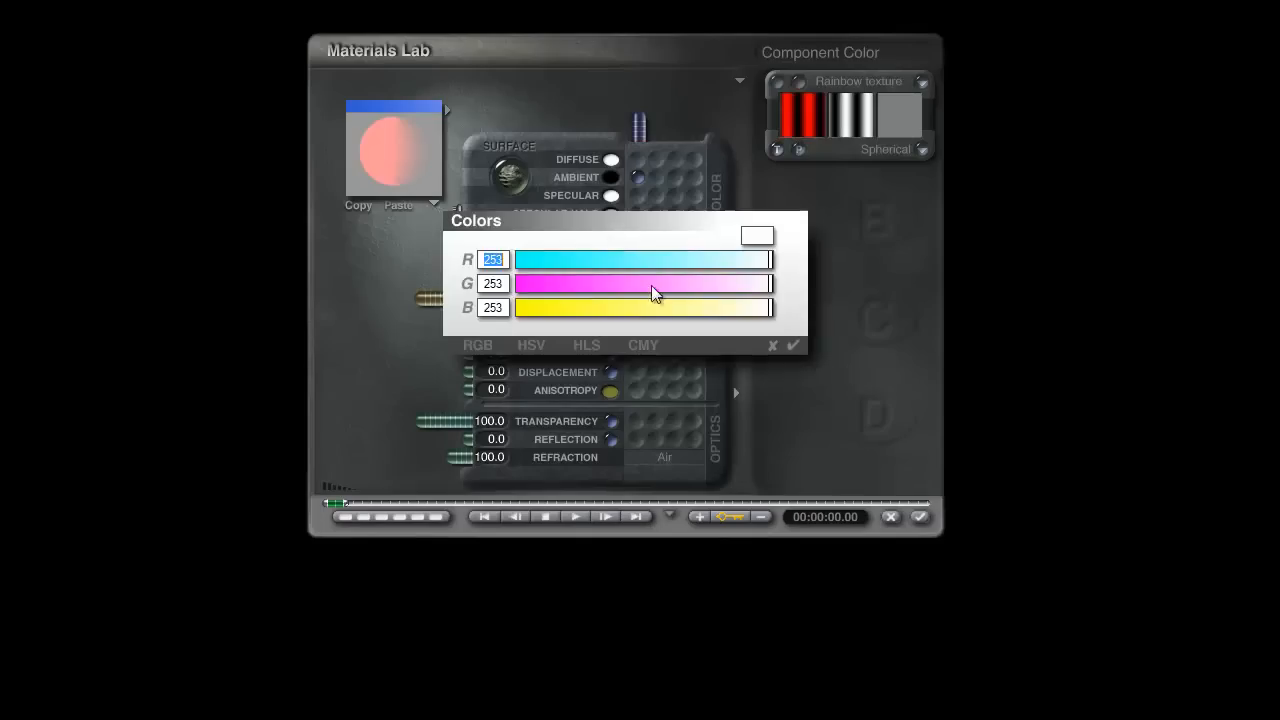
left_click_drag(651, 289, 441, 291)
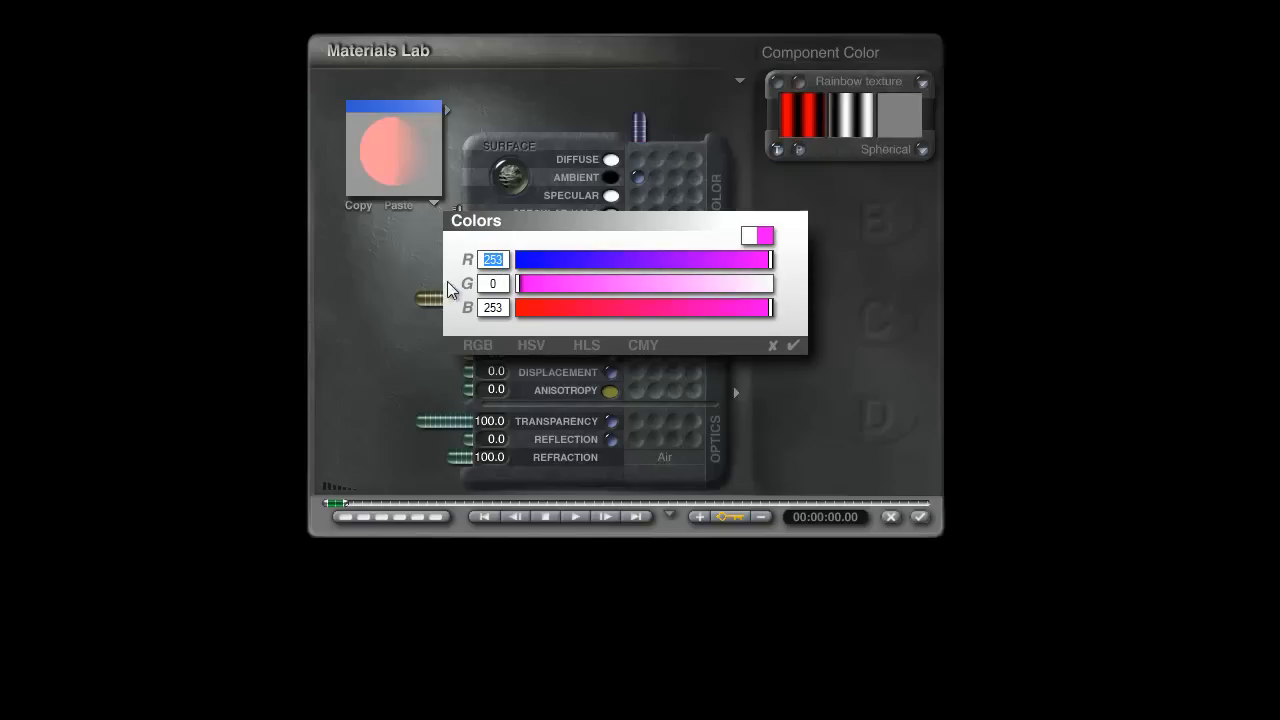
type("0")
left_click(793, 345)
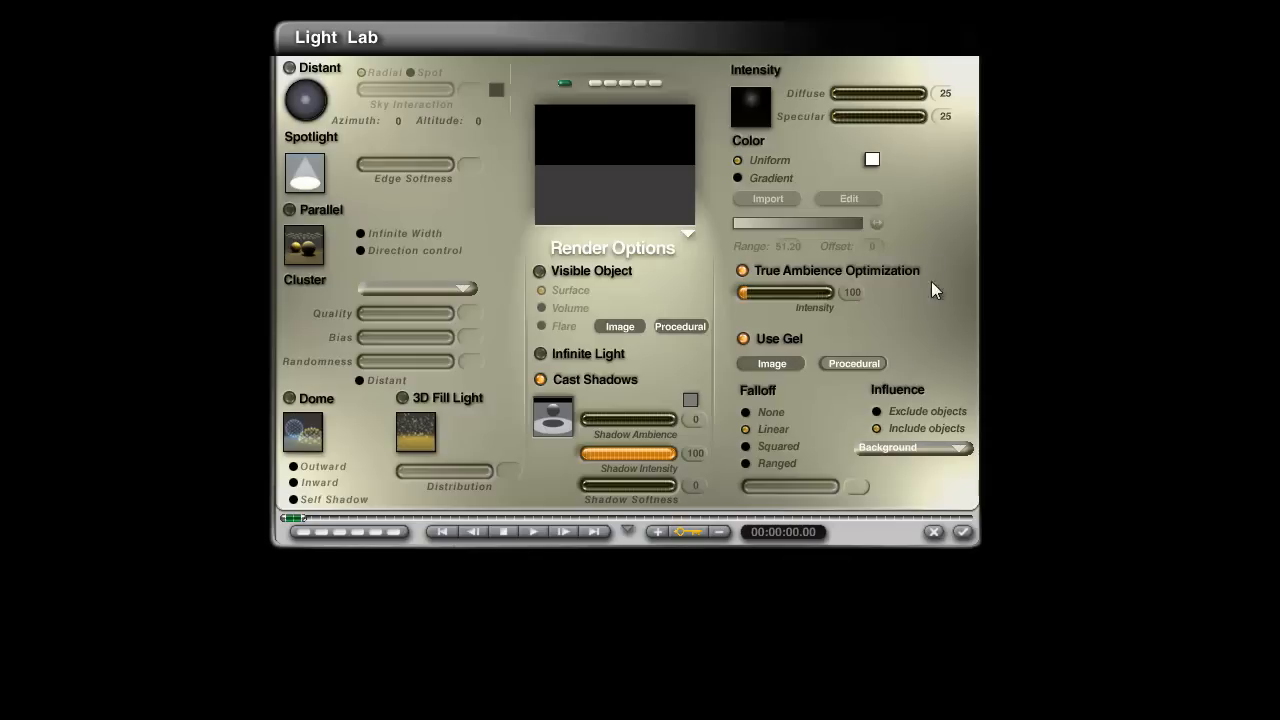
left_click(966, 531)
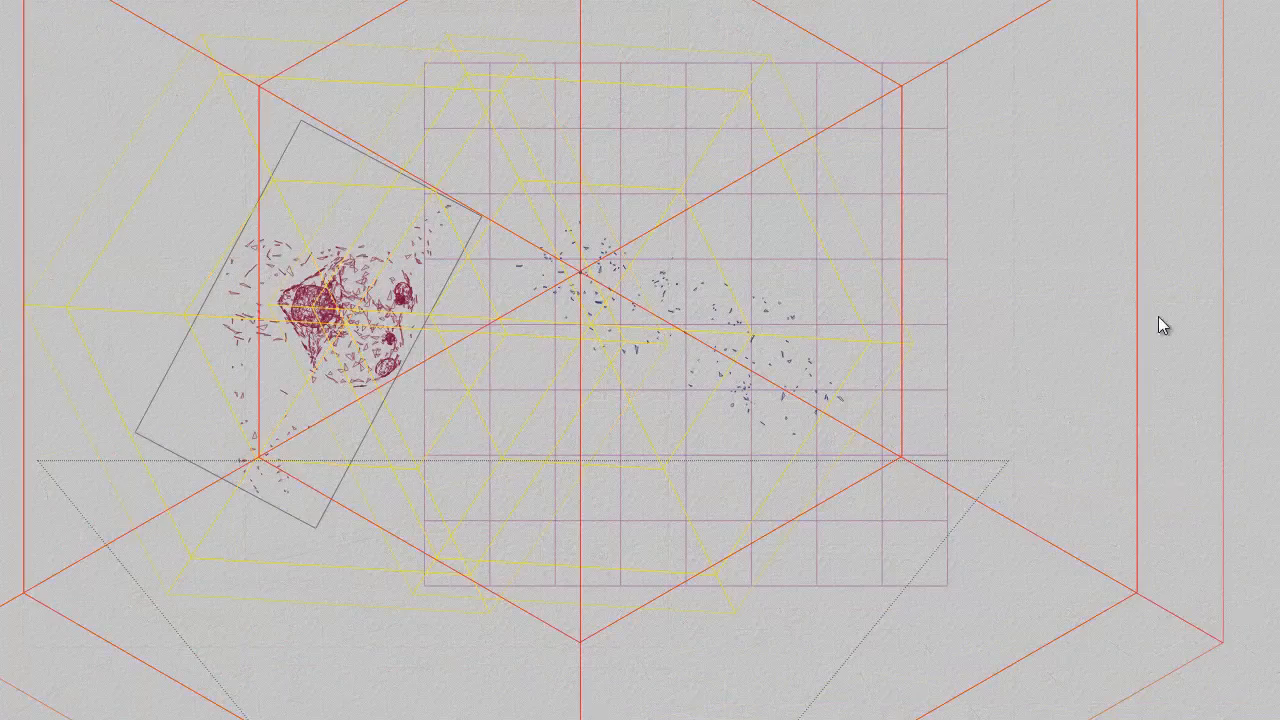
key("Delete")
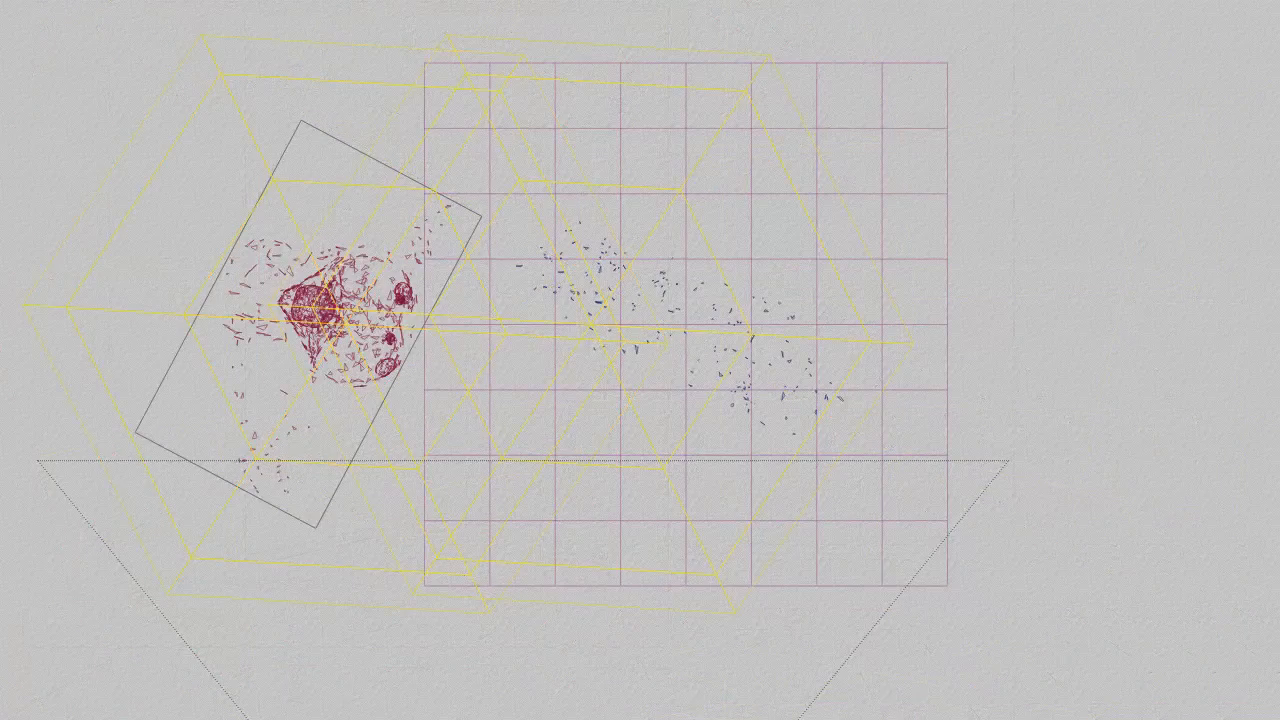